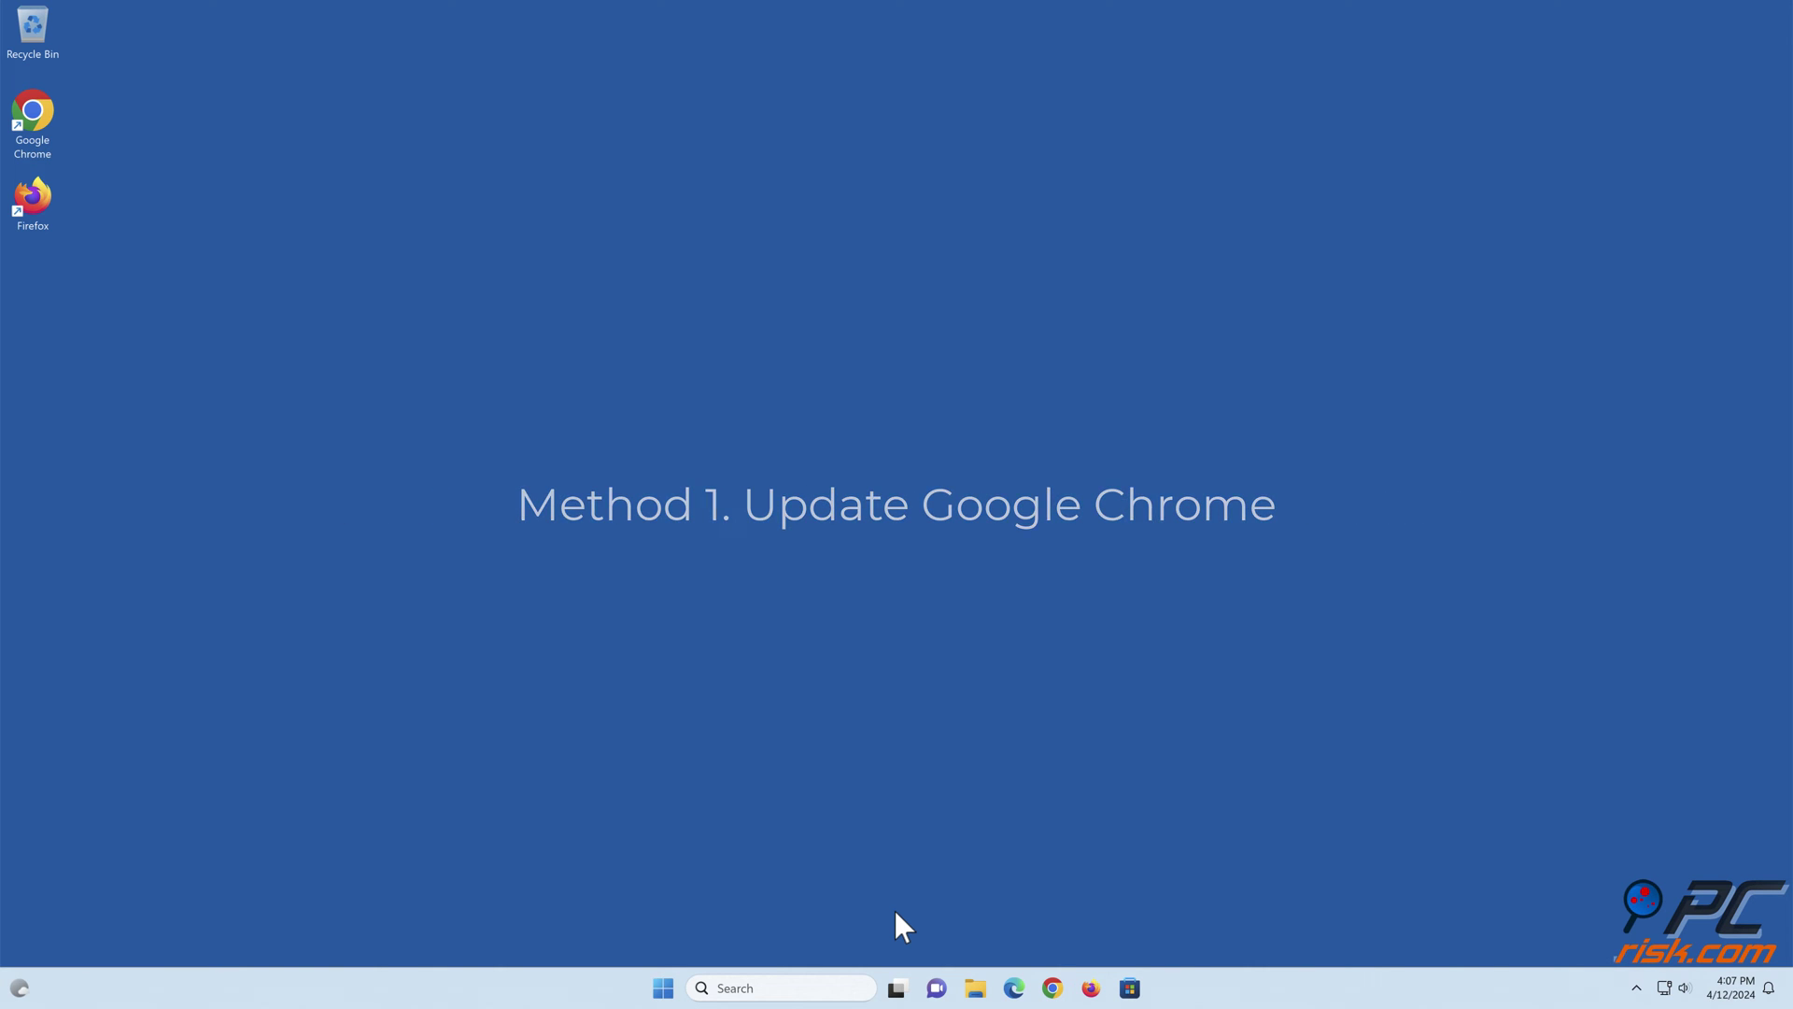
Launch Chrome and check About Google Chrome shows it is up to date at 123.0.6312.123.
click(1053, 988)
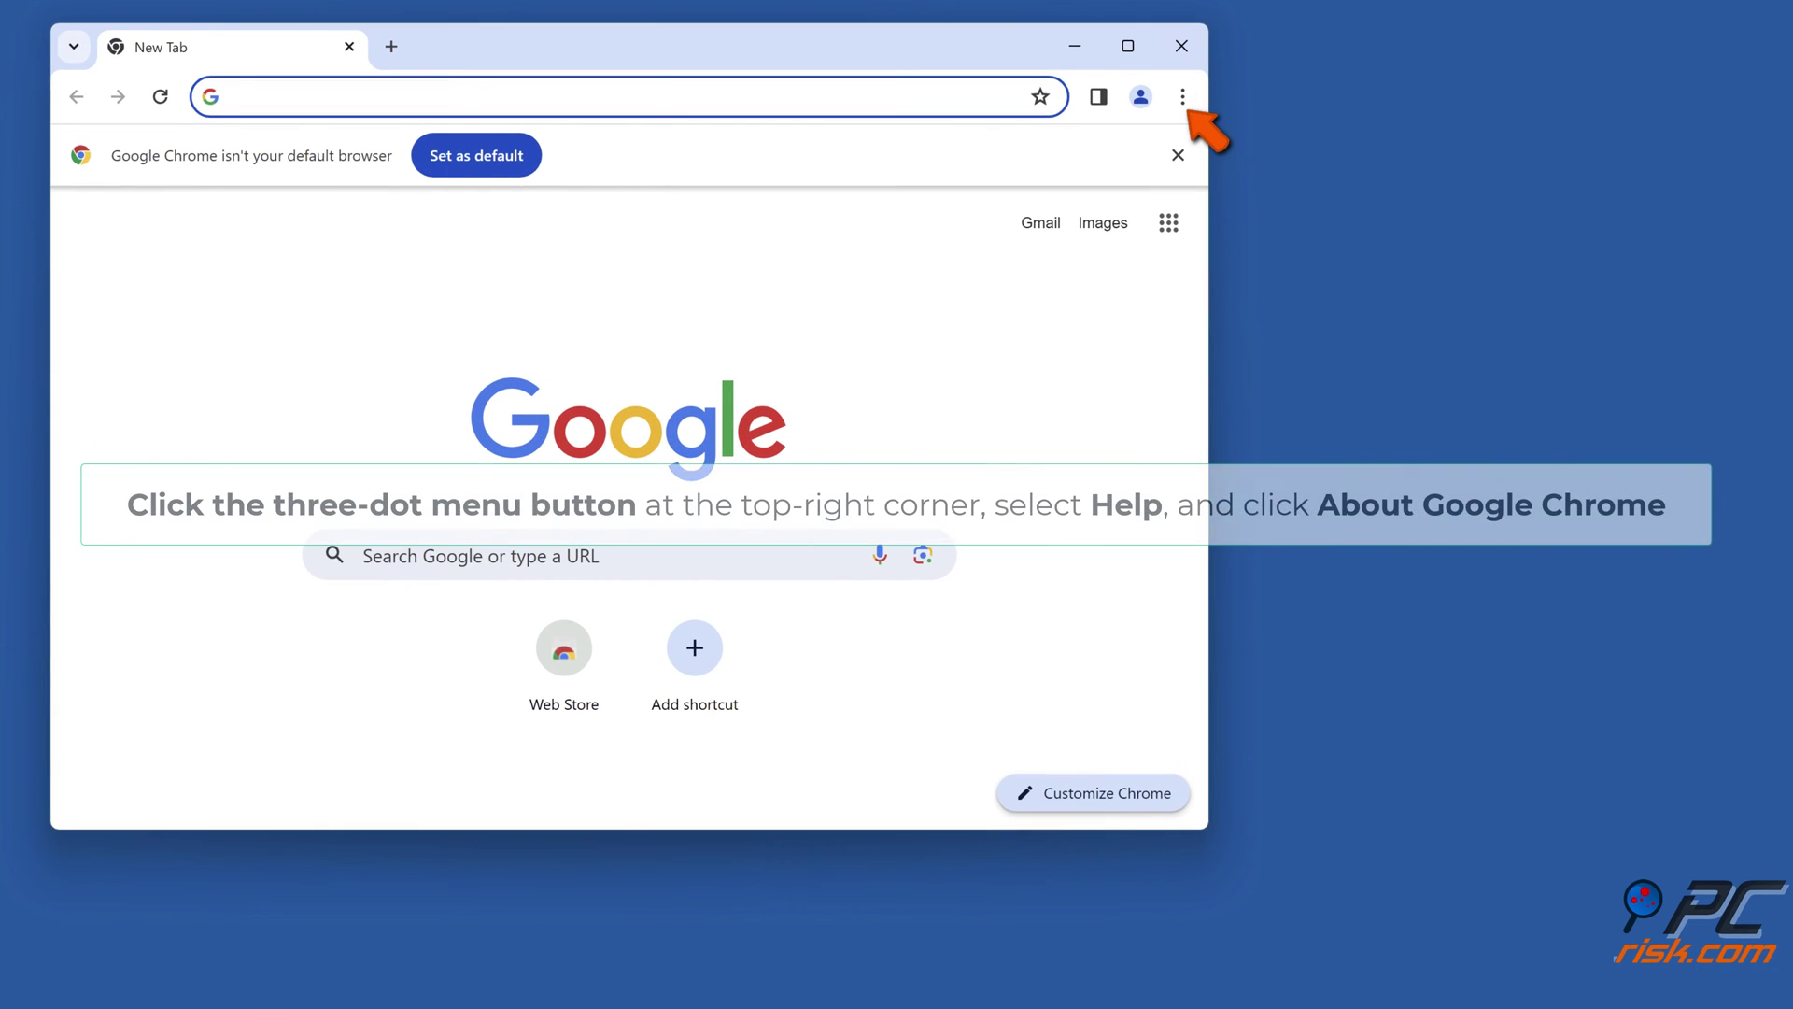
click(1183, 101)
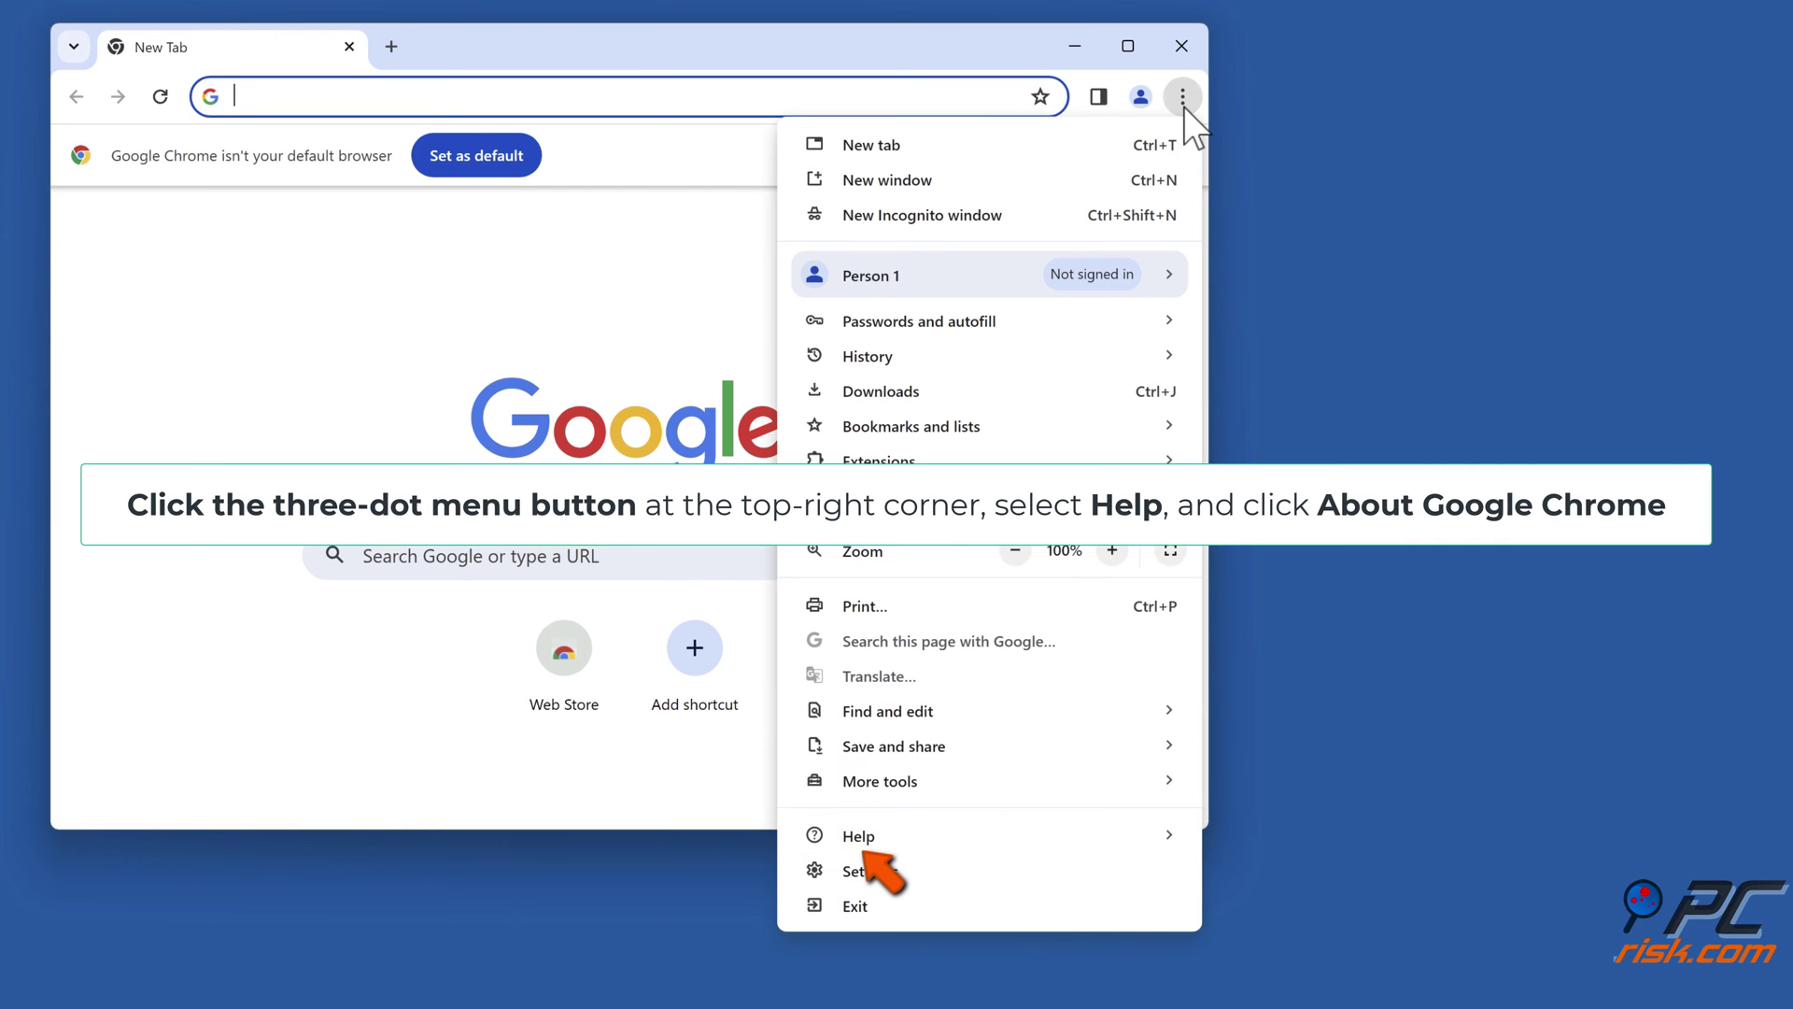
click(923, 841)
click(1303, 831)
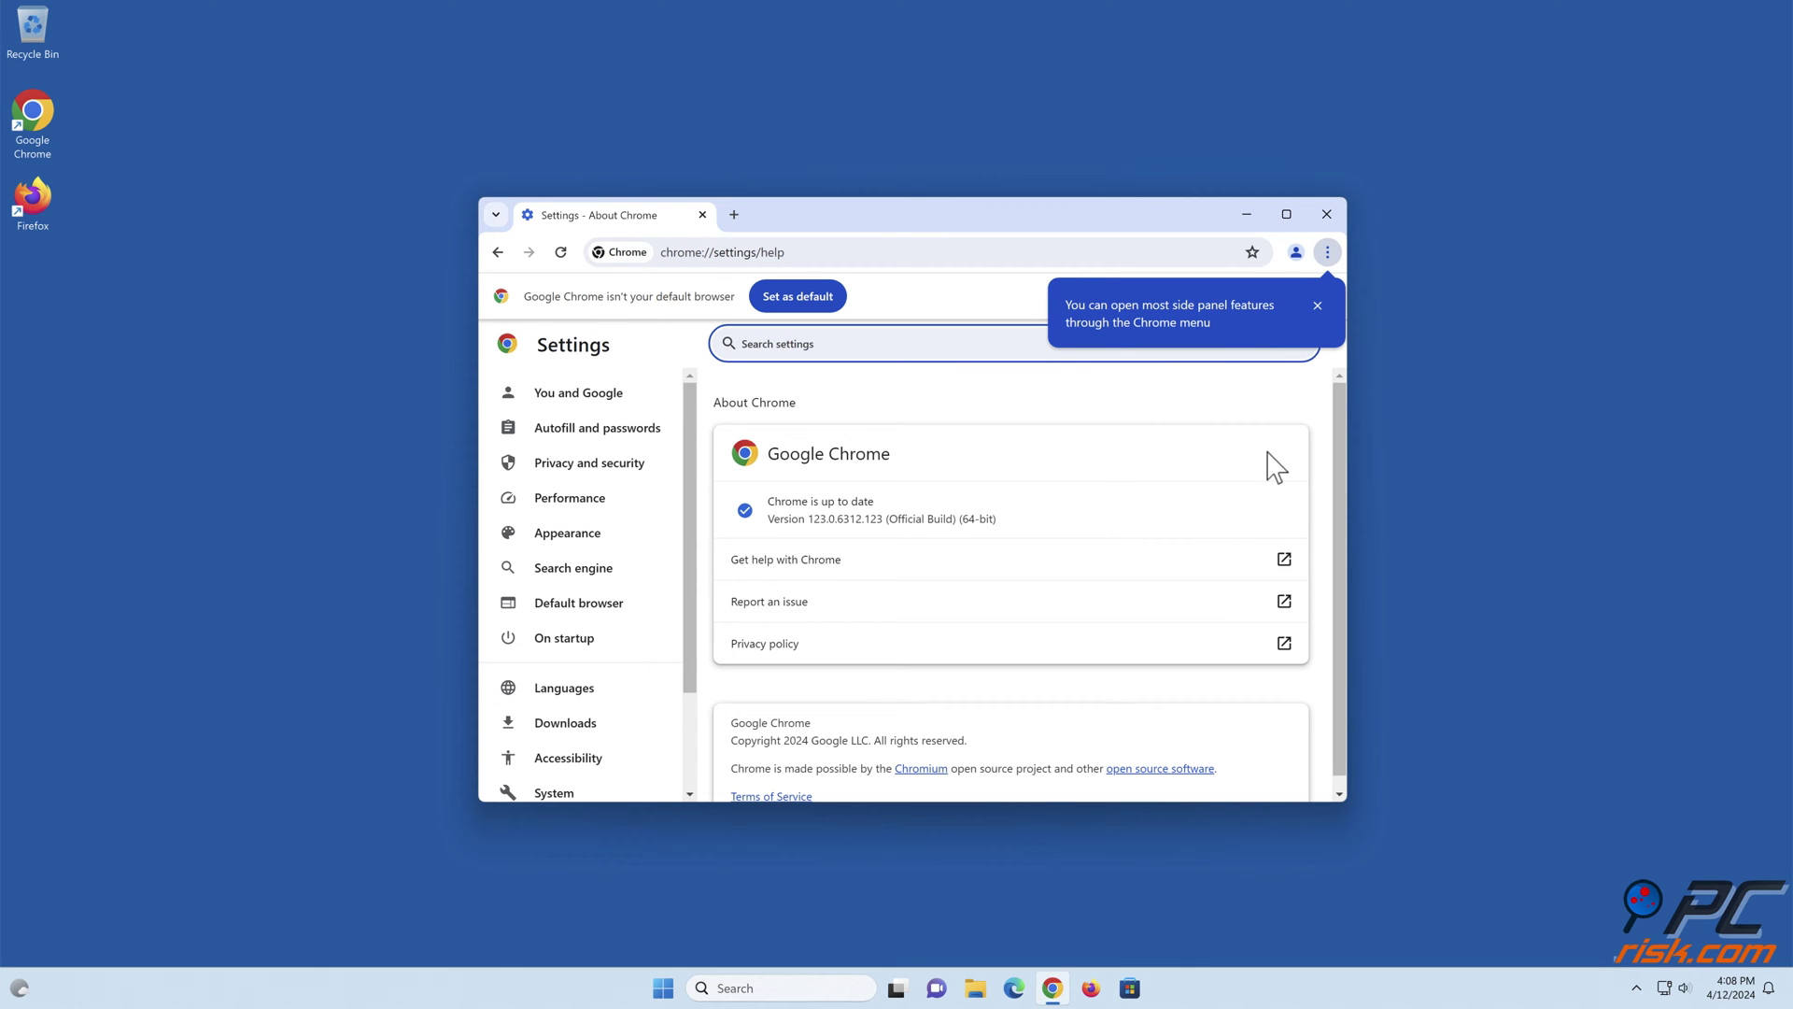
click(1327, 214)
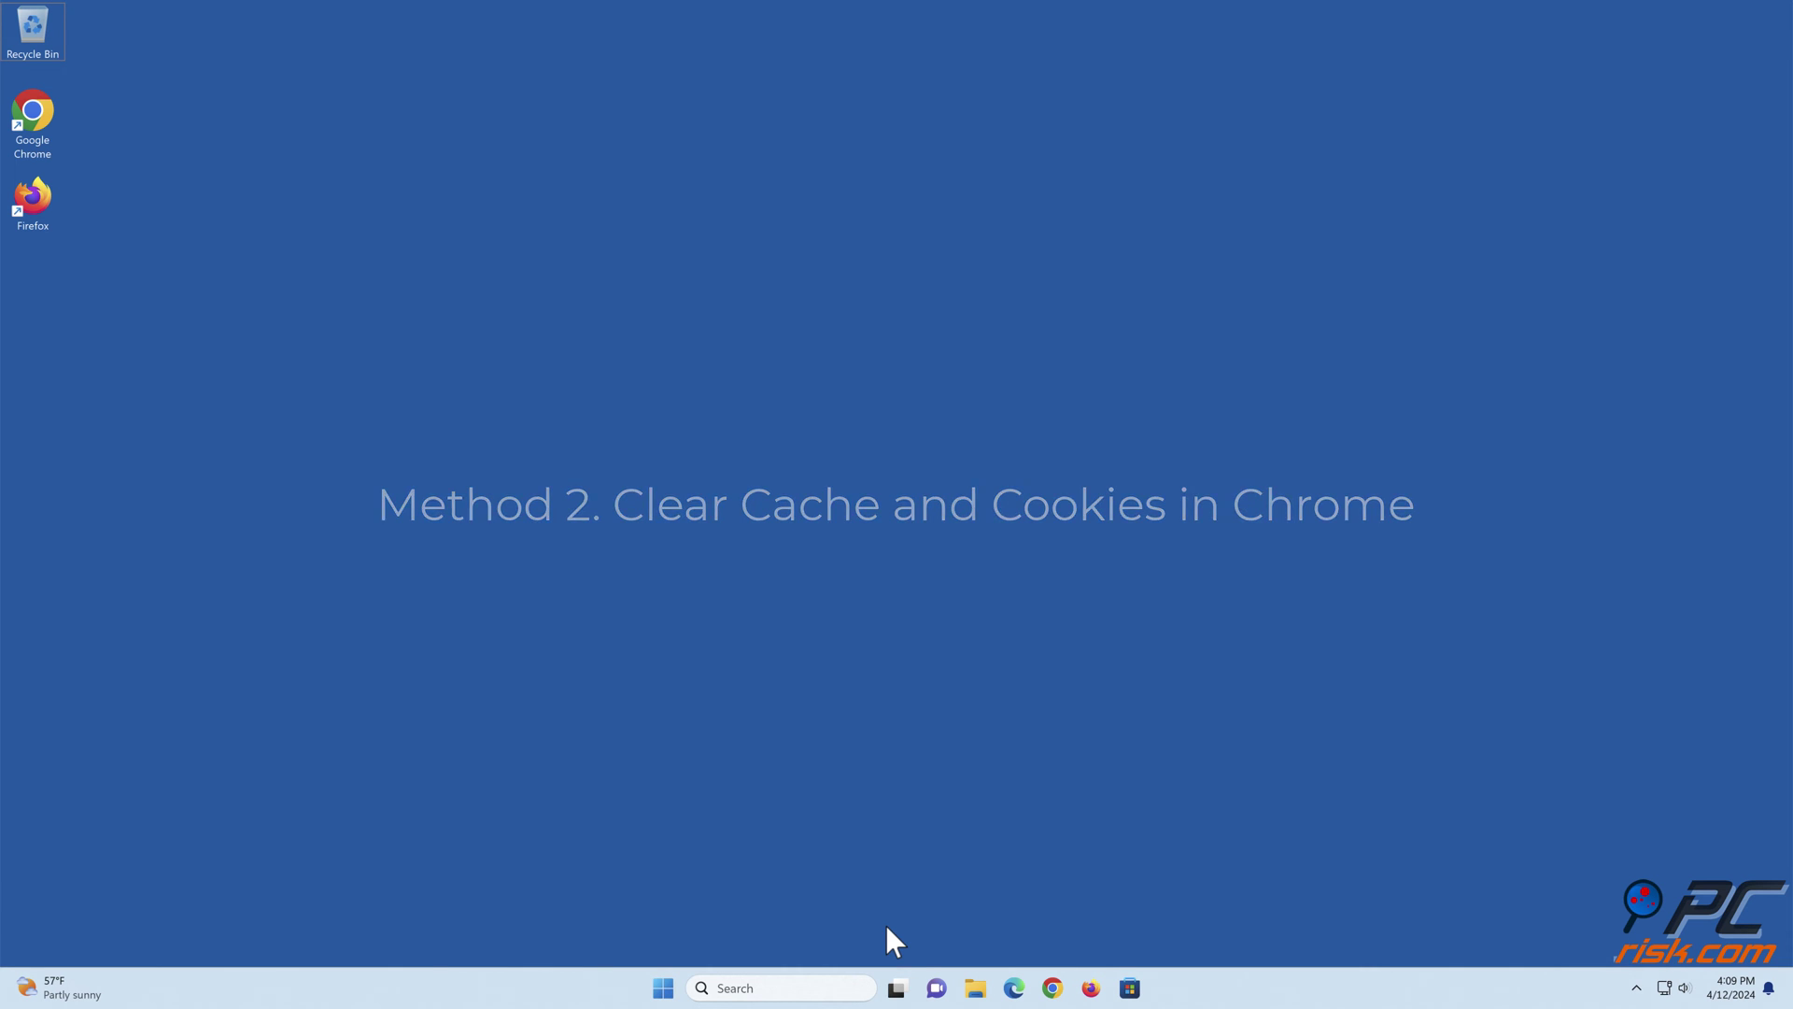
Clear cookies and cached files for All time in Advanced, with both histories unchecked, then close Chrome.
click(1054, 987)
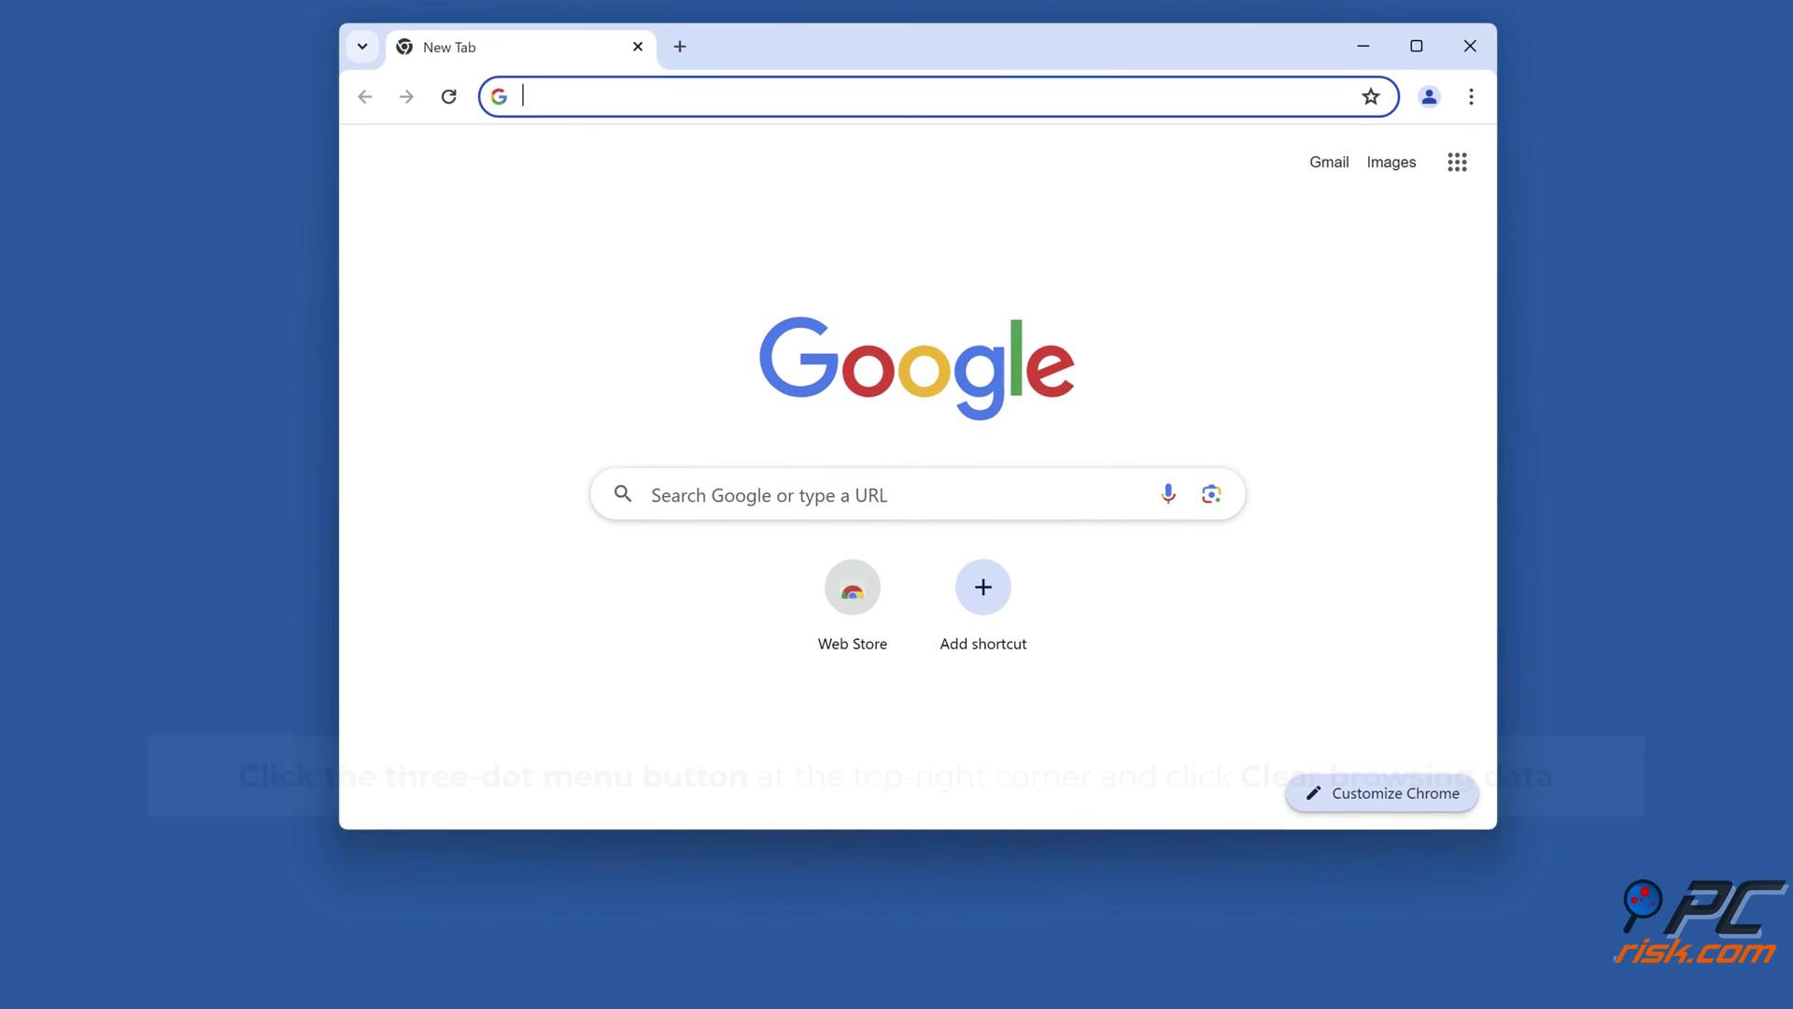
click(1471, 96)
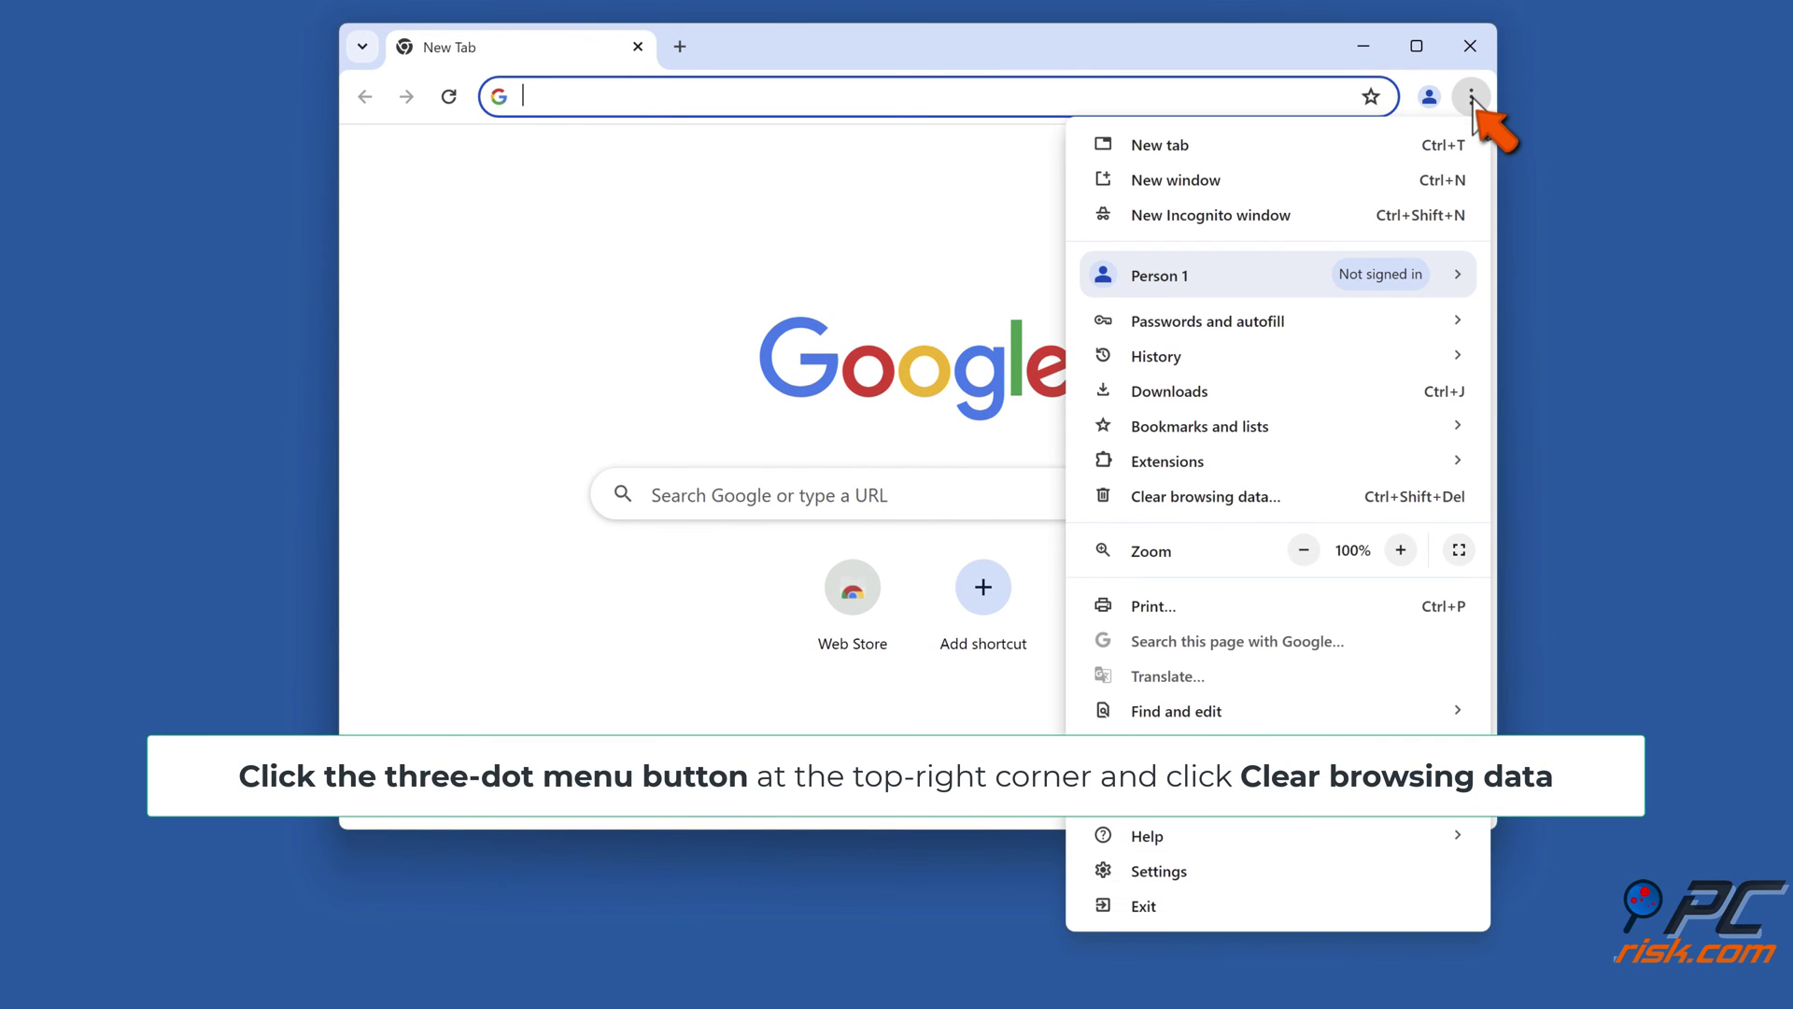
click(1199, 505)
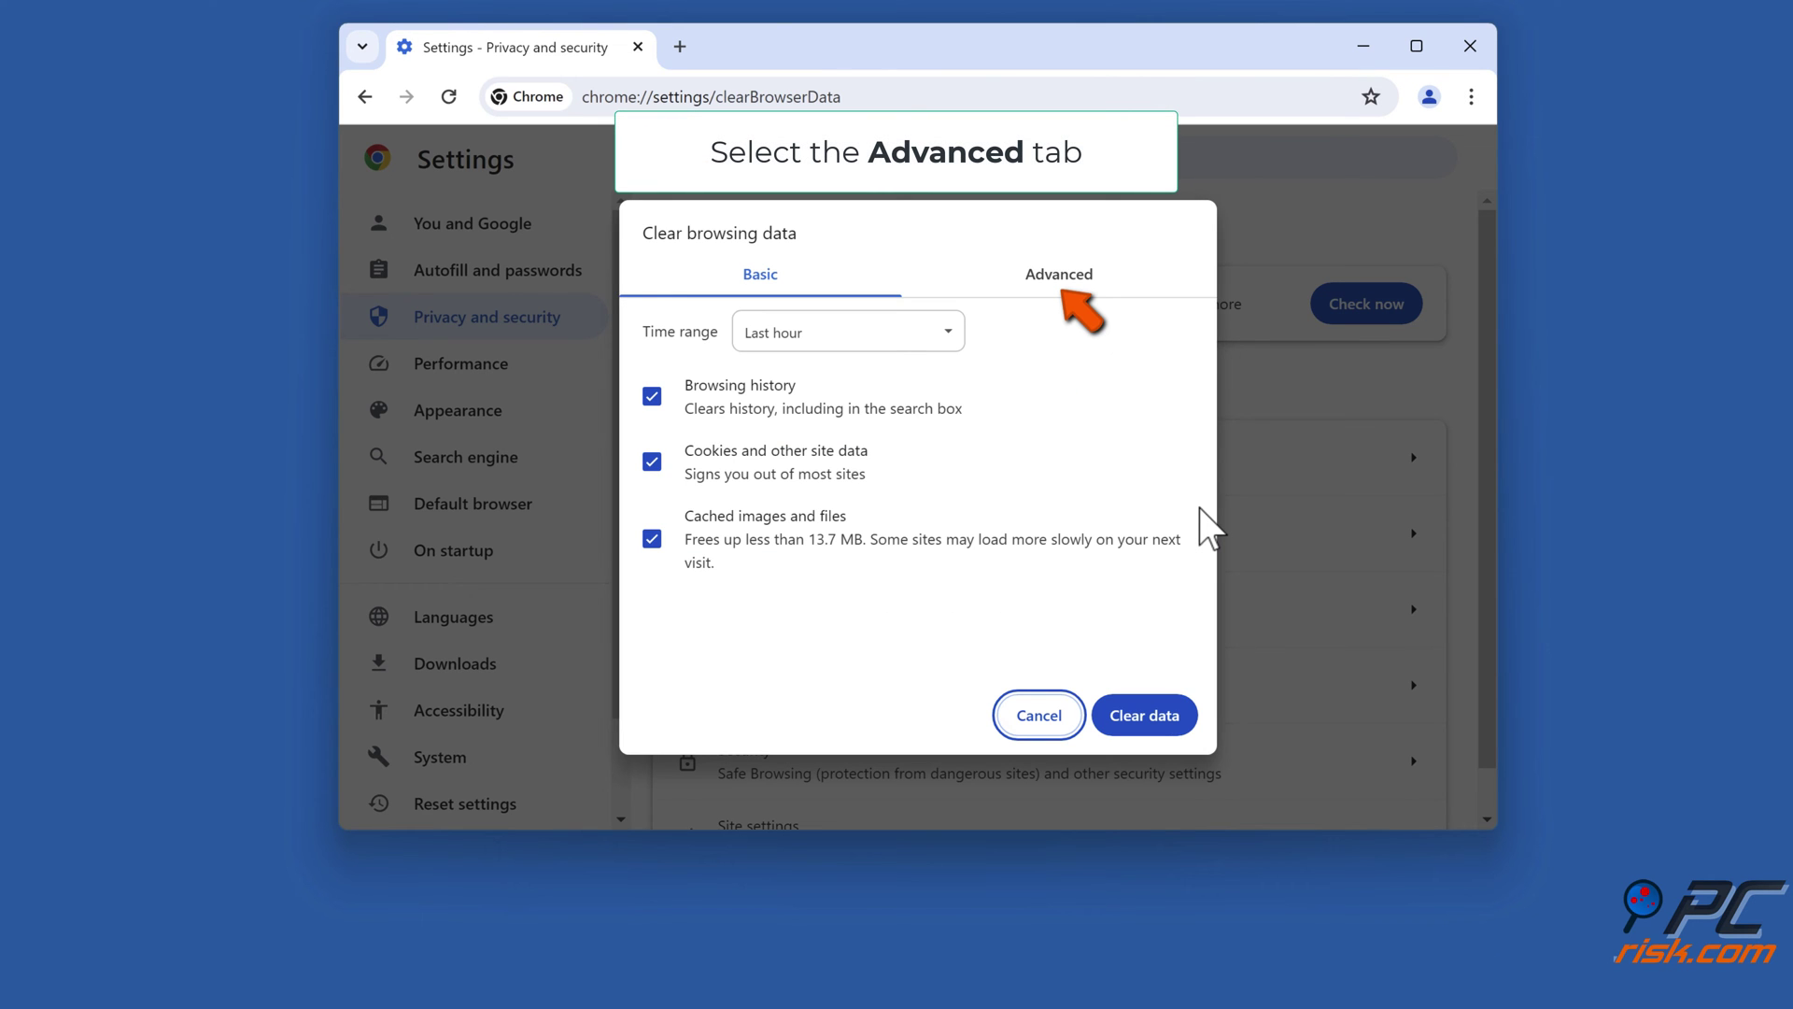
click(1063, 291)
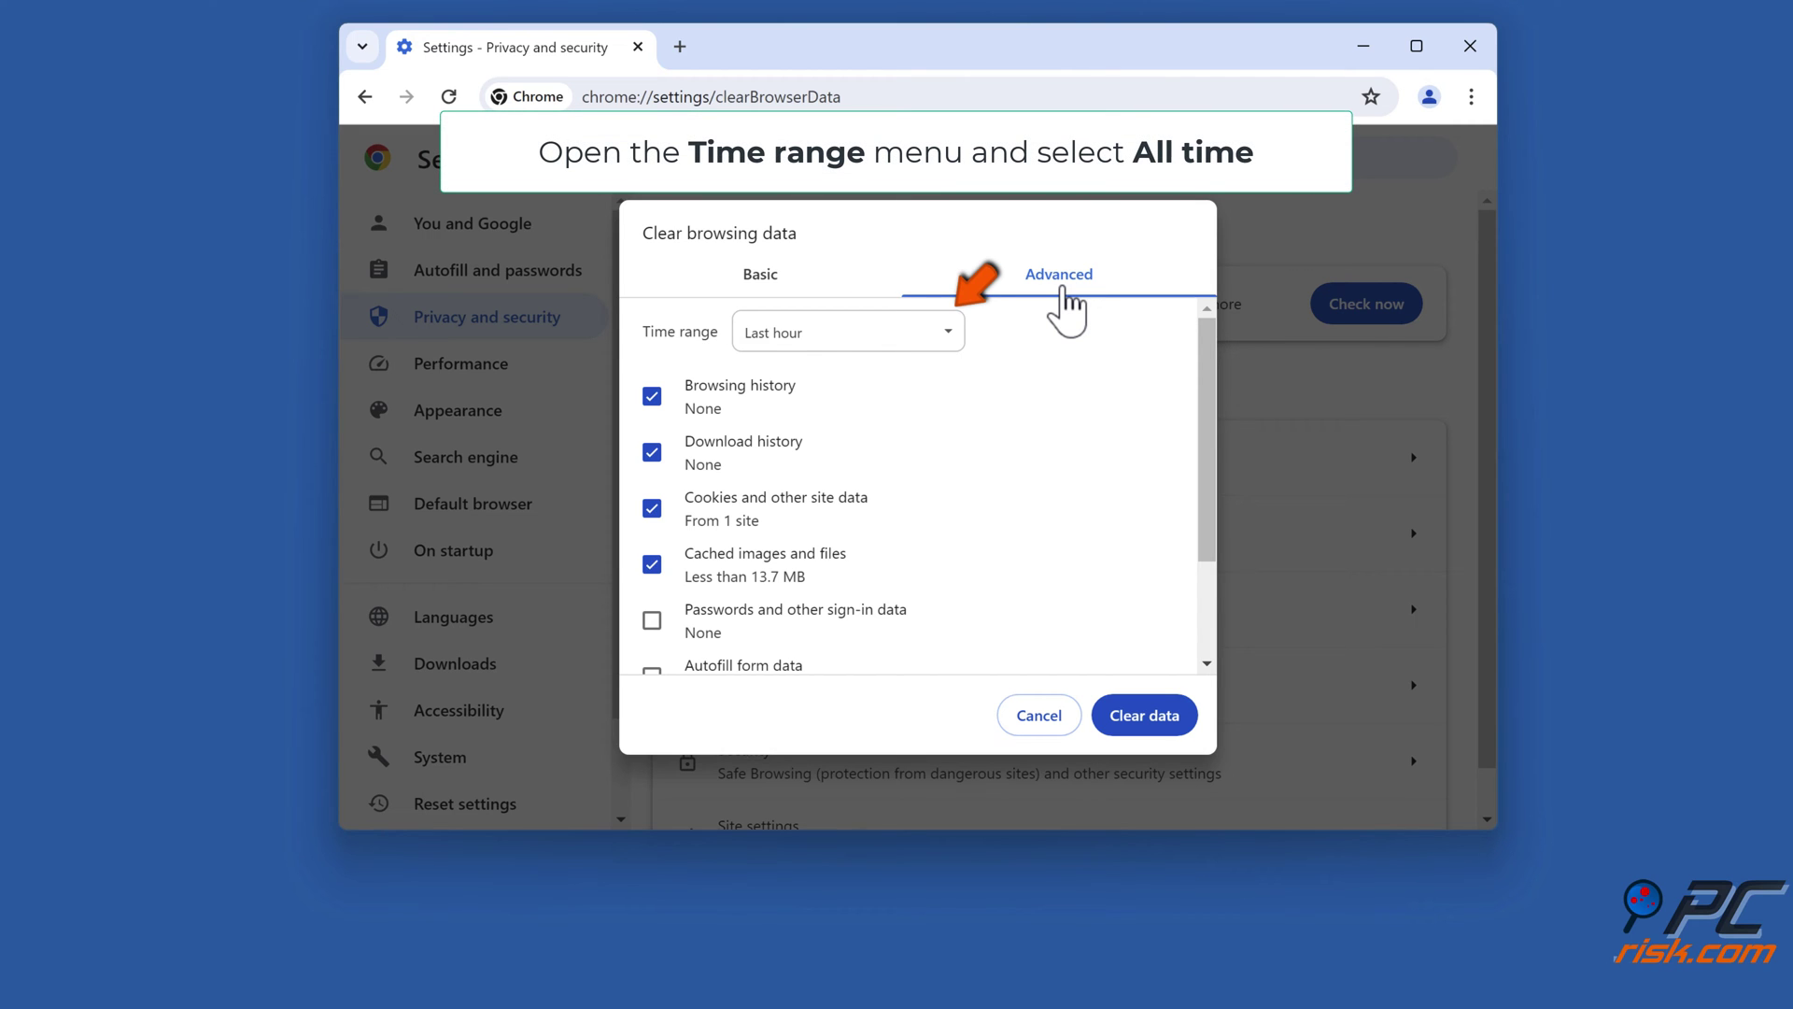
click(949, 334)
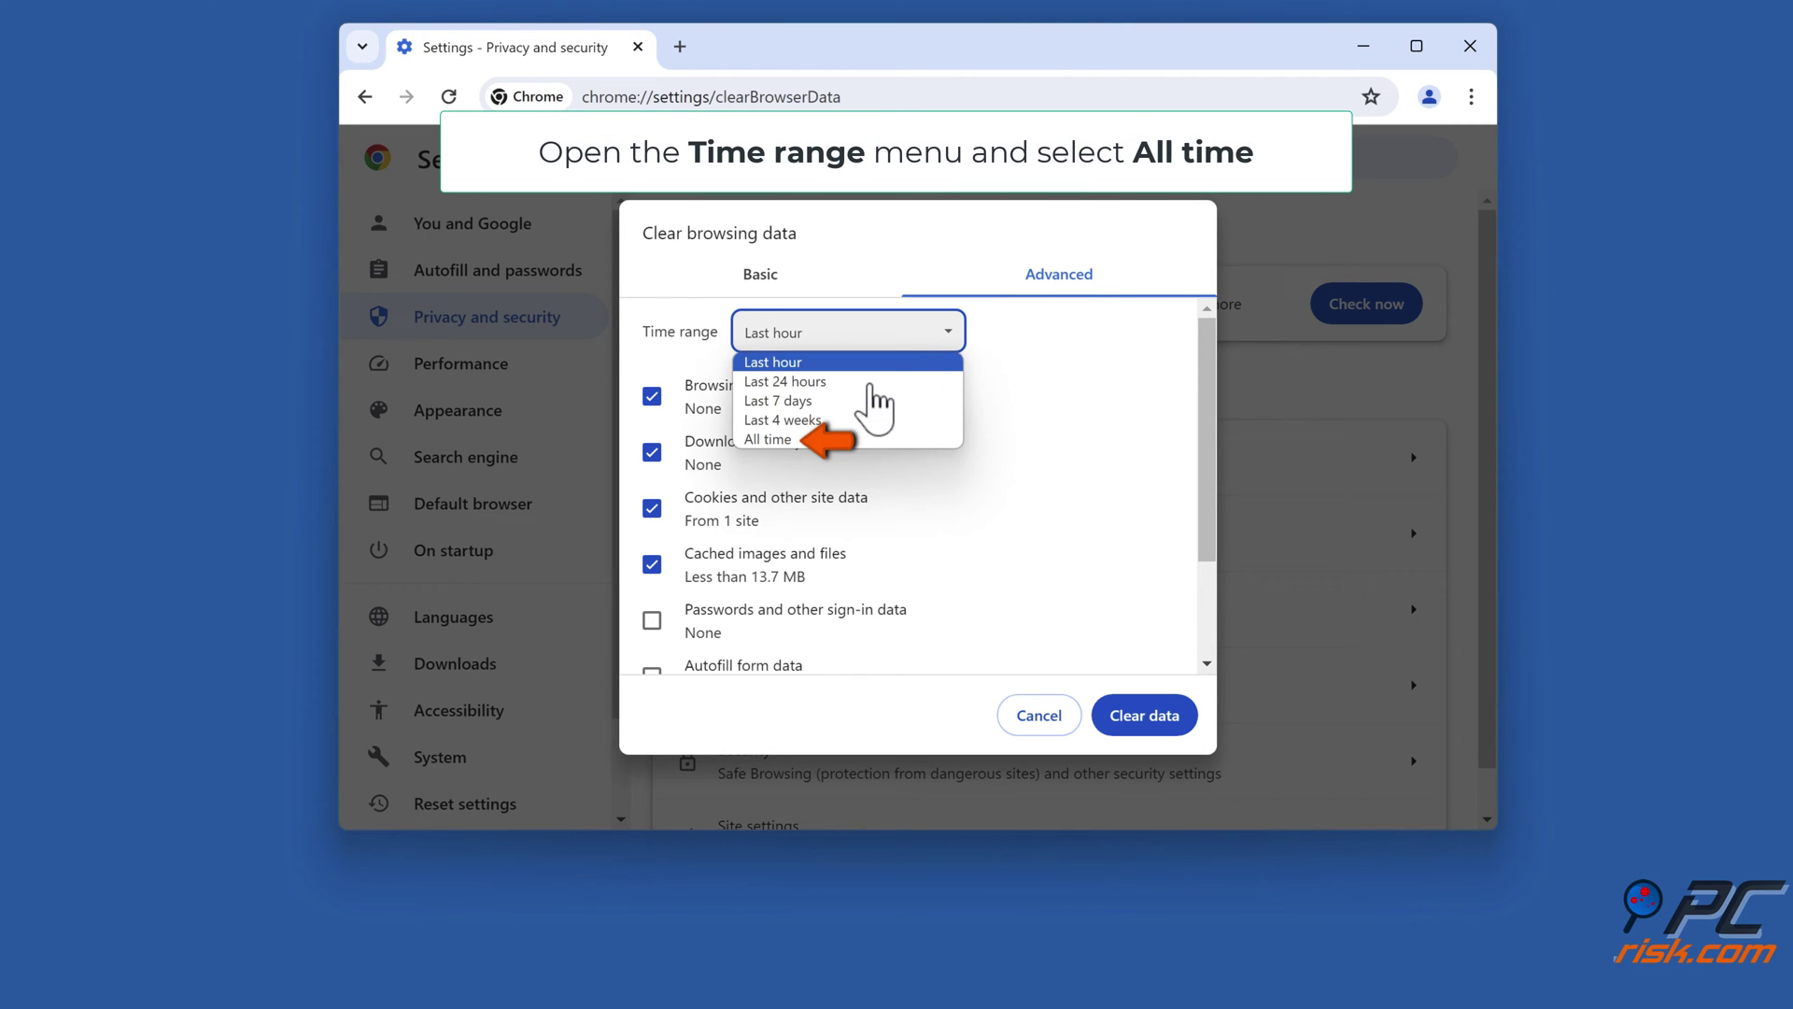
click(803, 441)
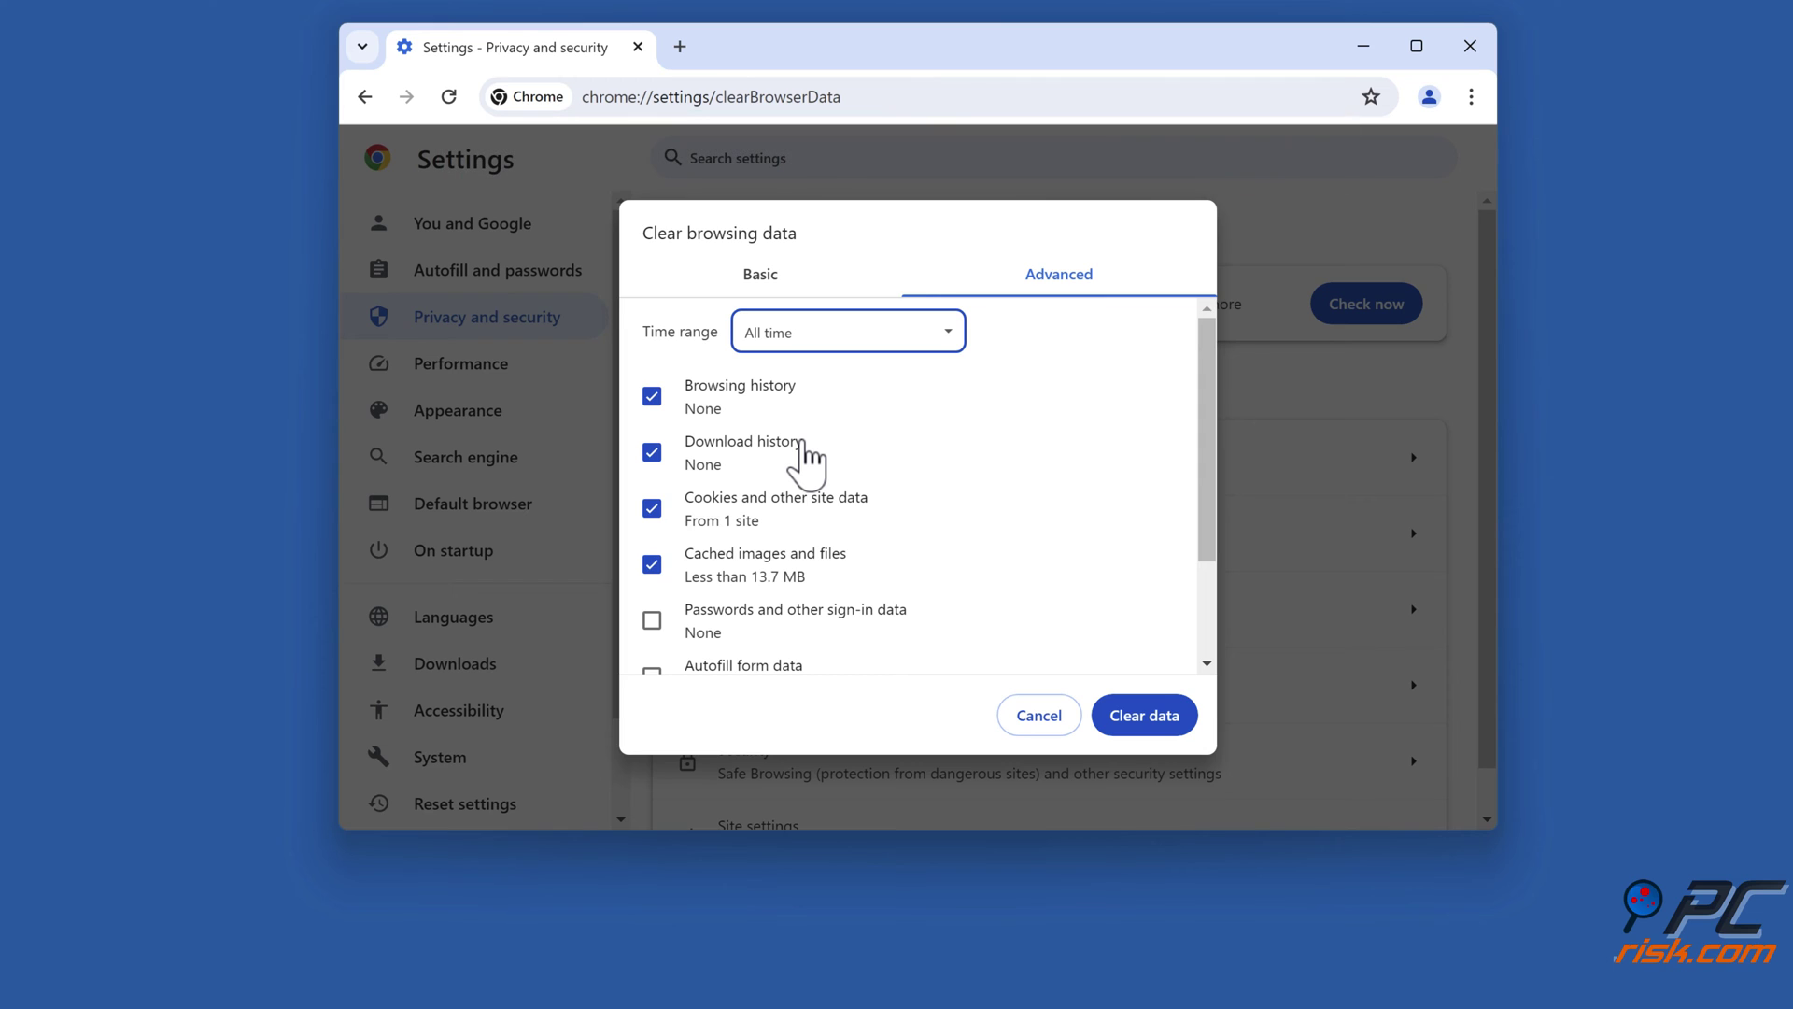
click(652, 397)
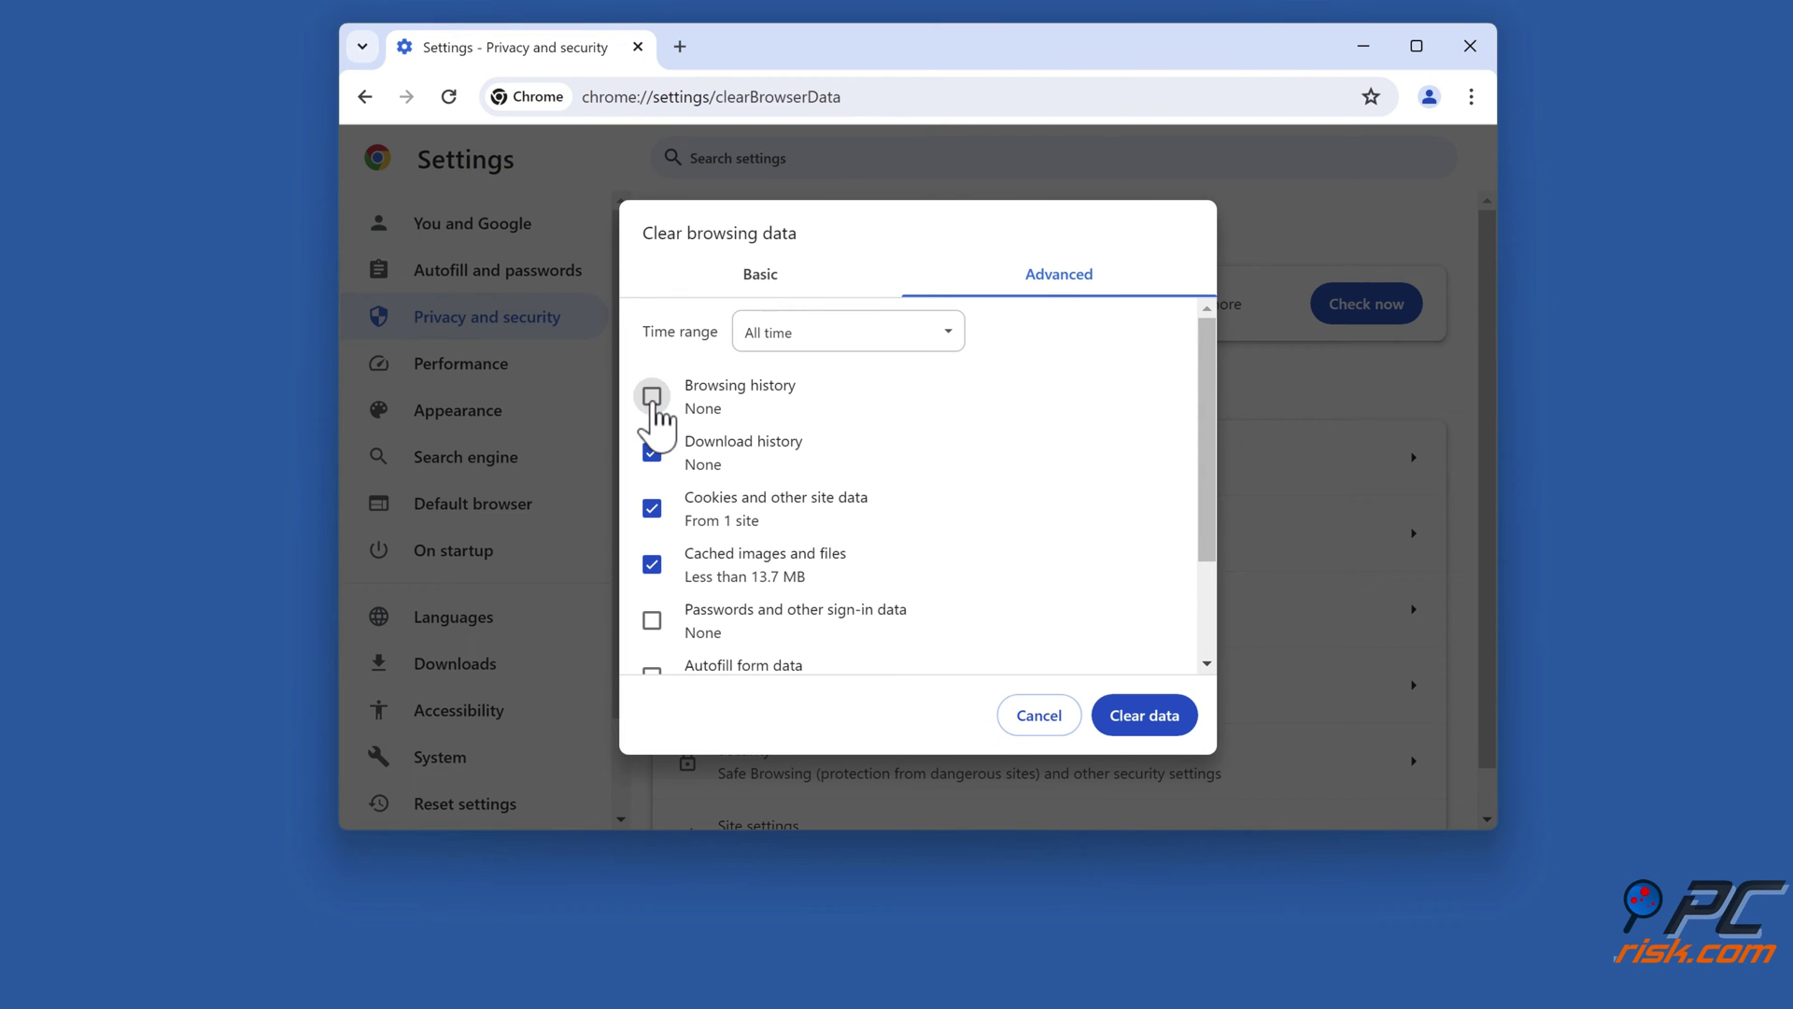
click(651, 453)
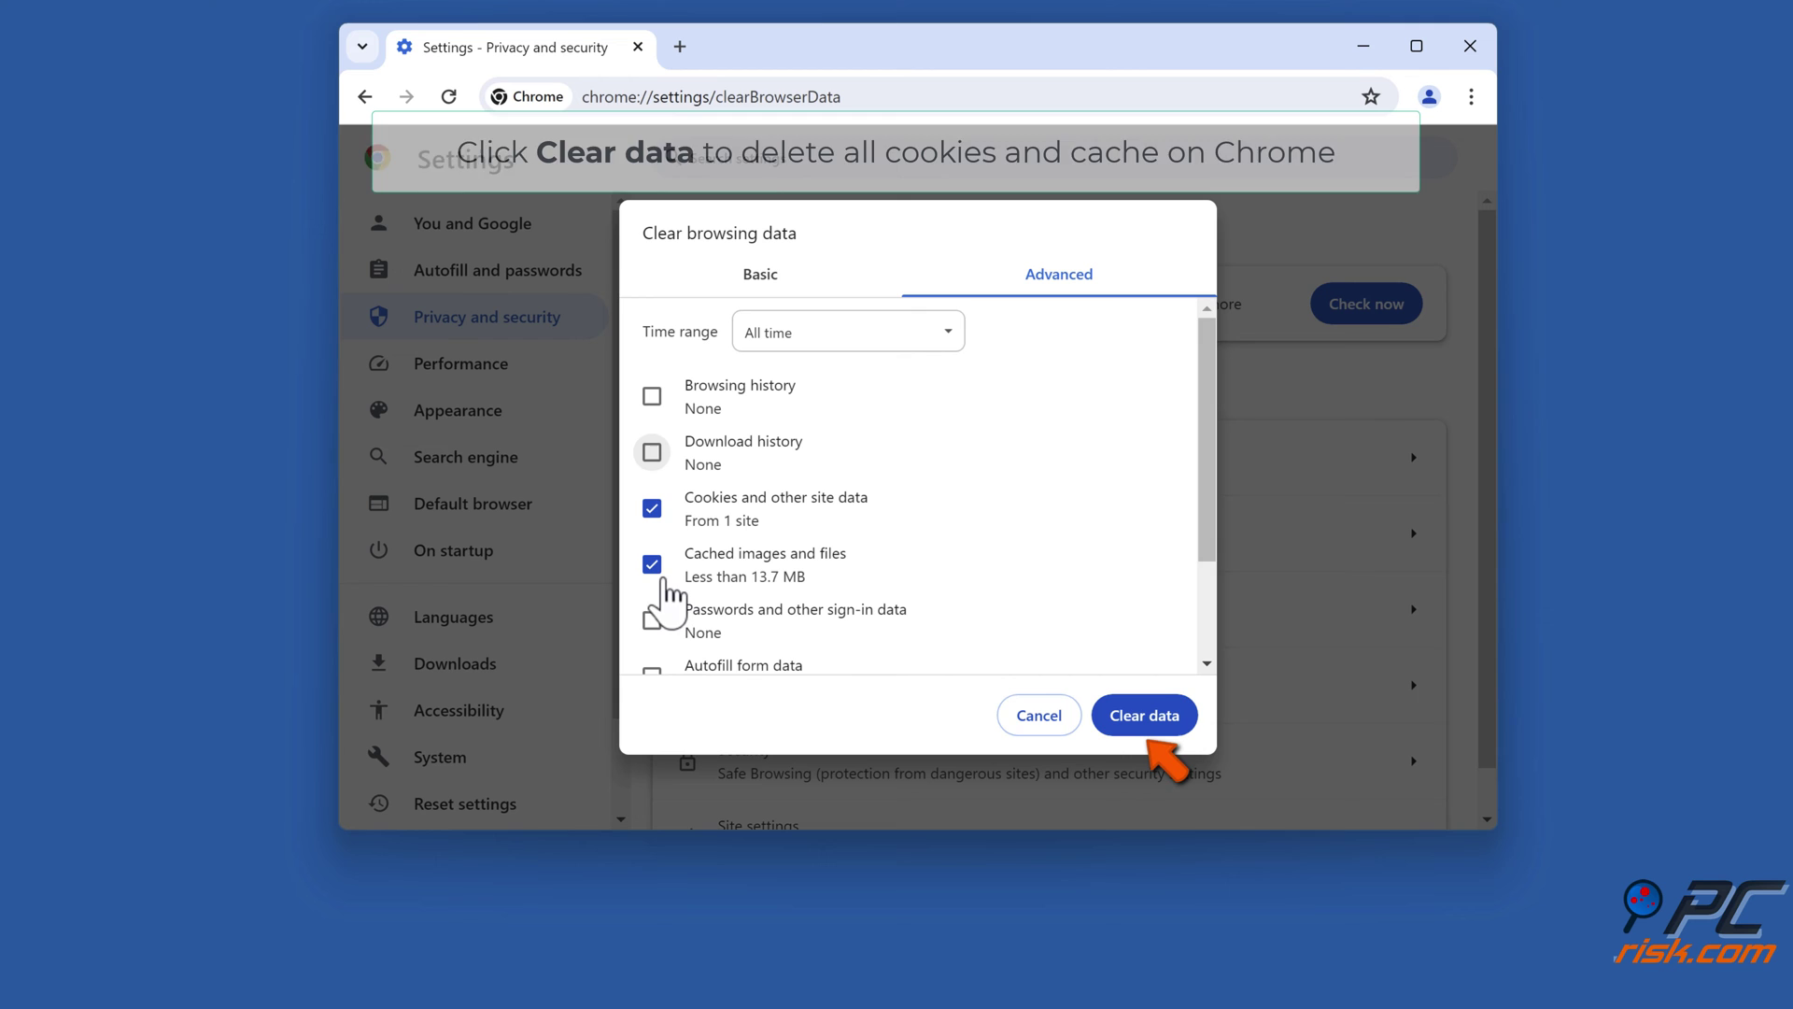
click(1140, 729)
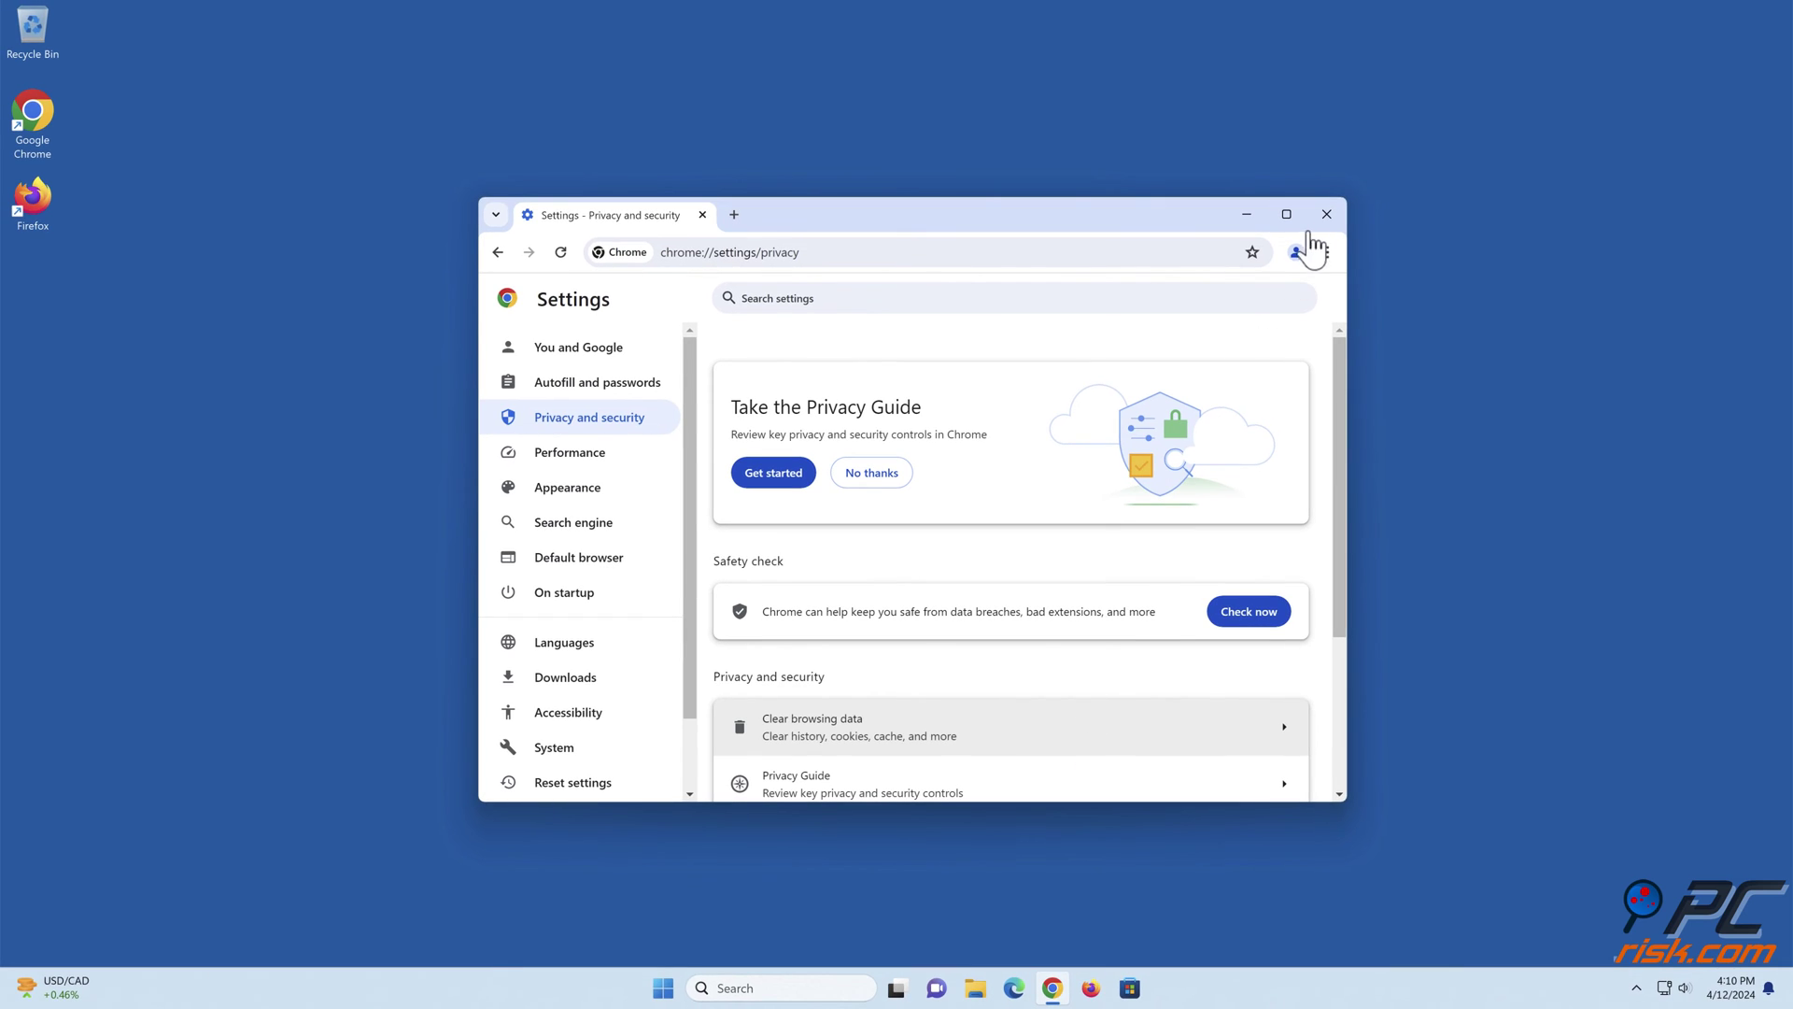
click(1326, 217)
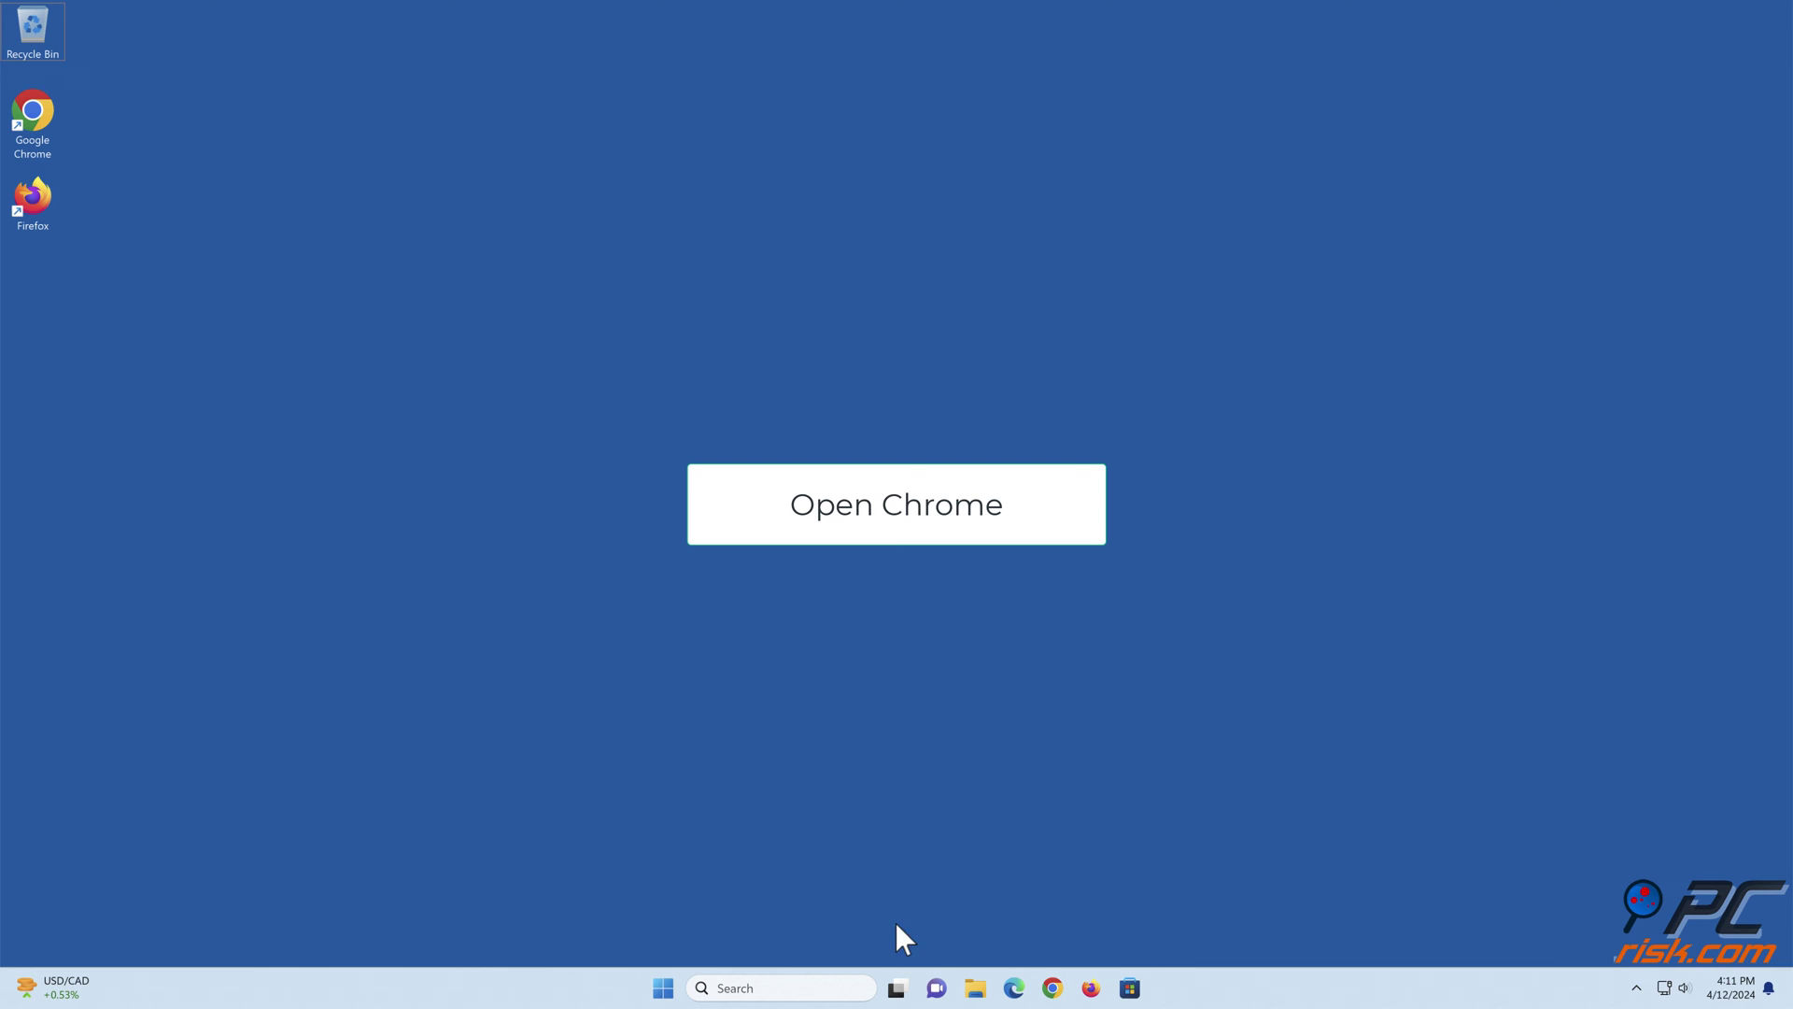
Toggle off AdBlock on the Manage Extensions page, leaving Google Docs Offline on, and close Chrome.
click(1052, 983)
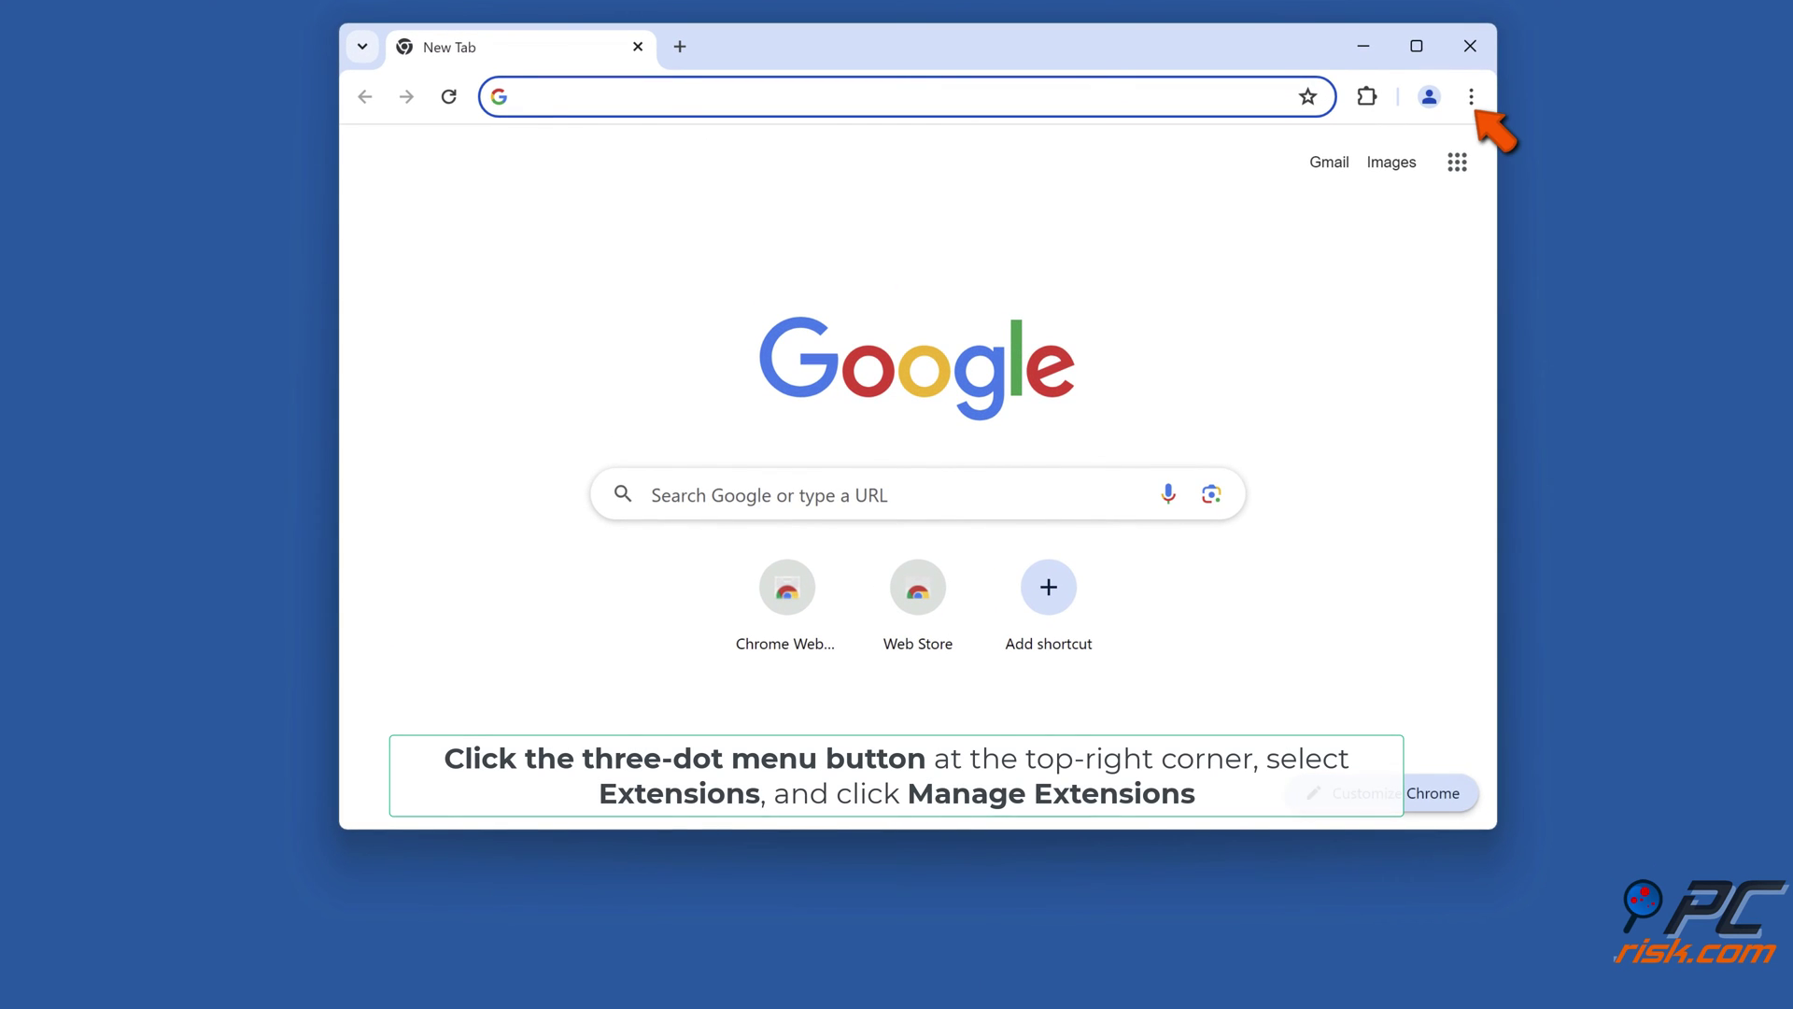
click(1472, 97)
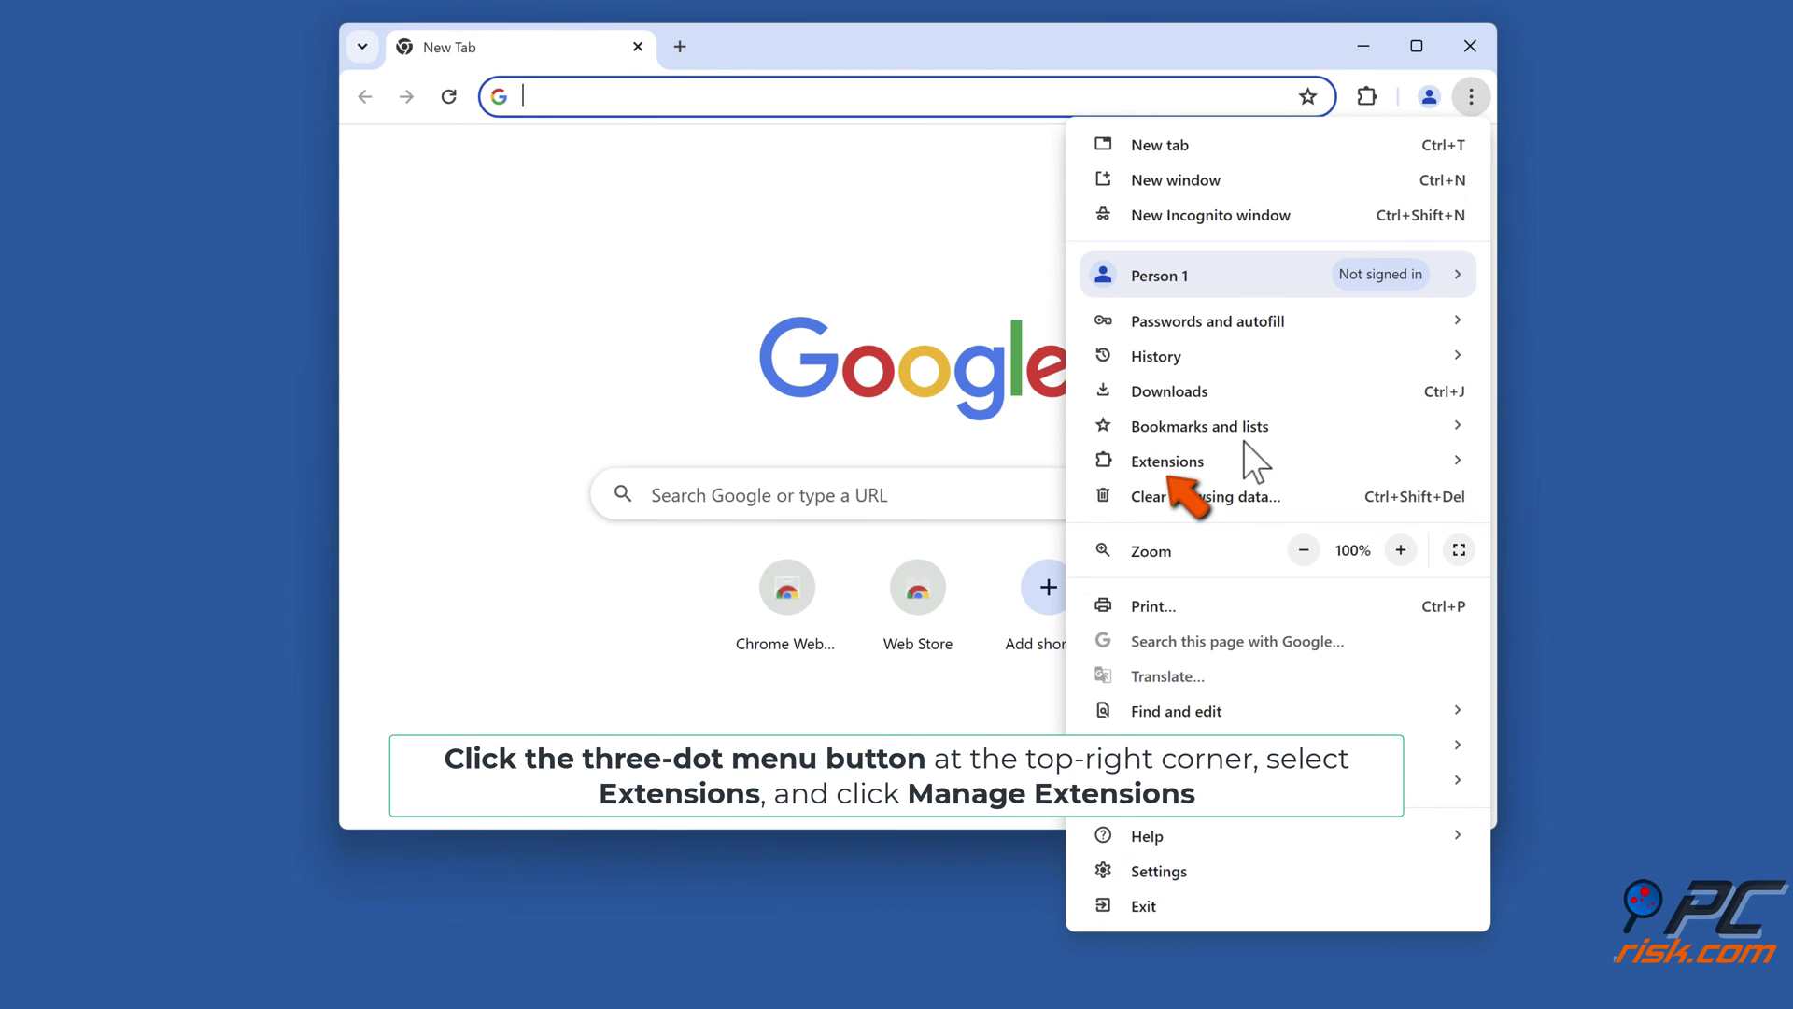
mouse_move(1213, 473)
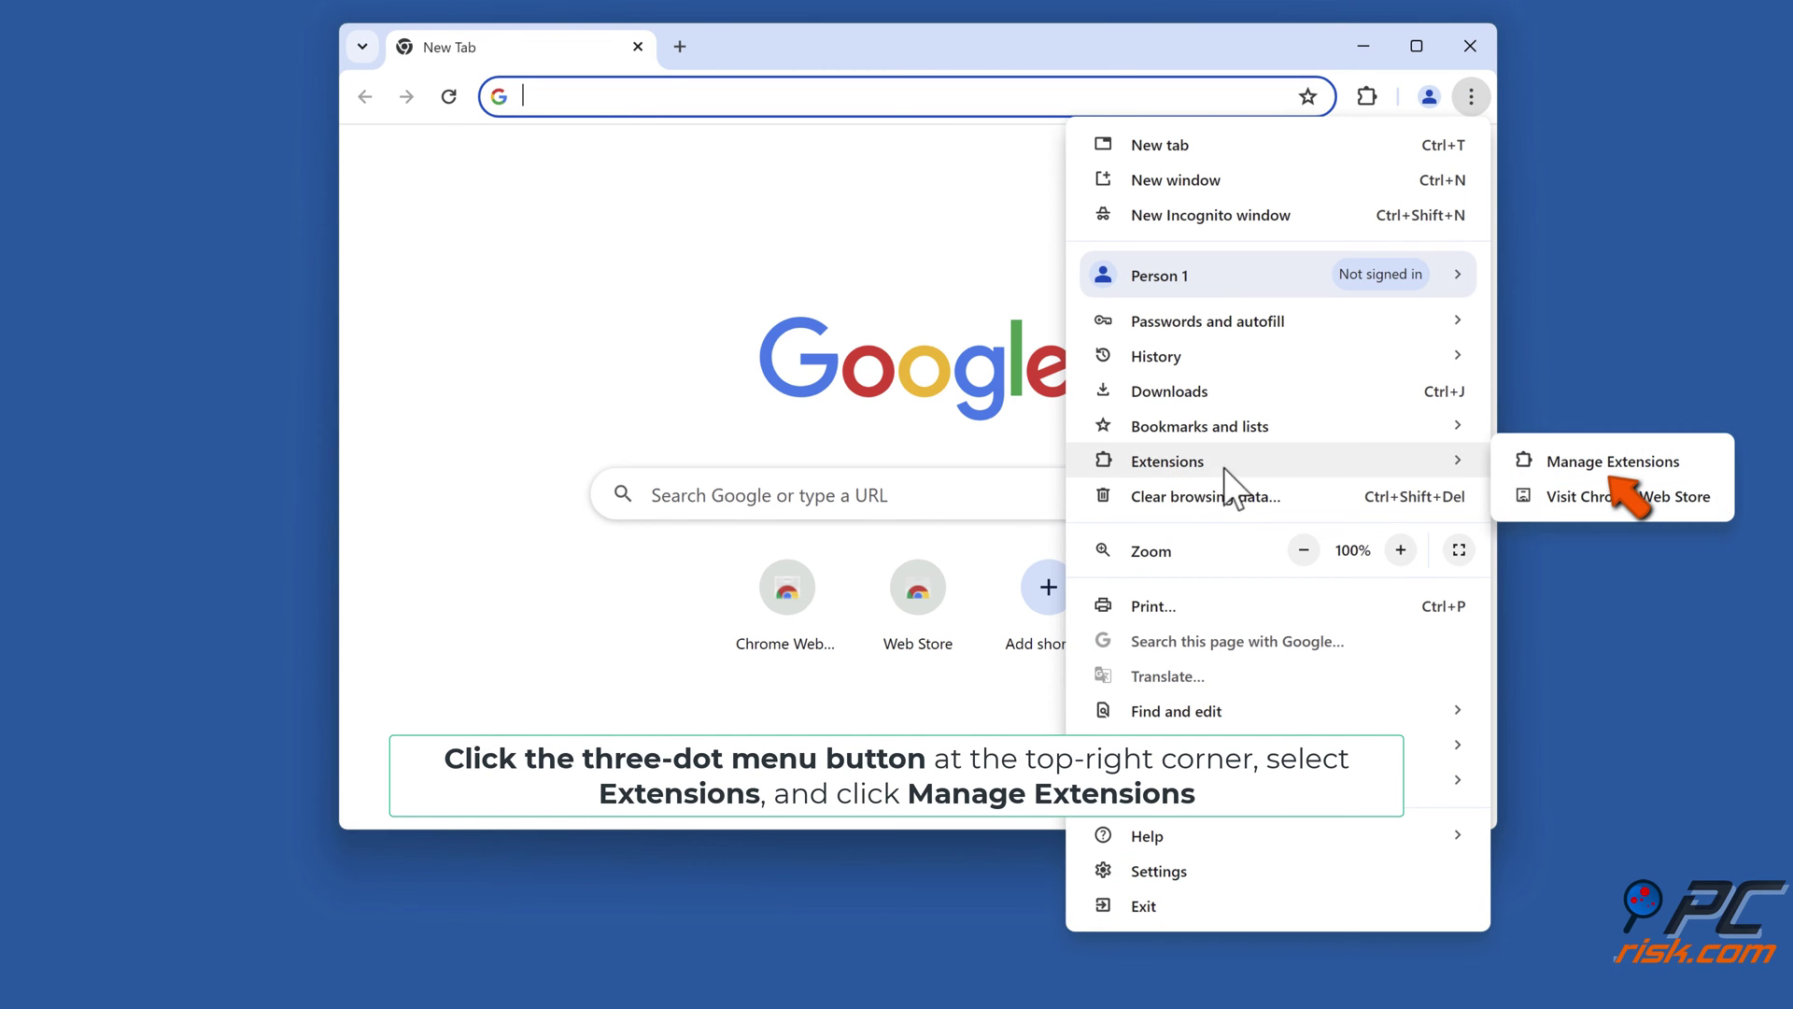
click(1535, 461)
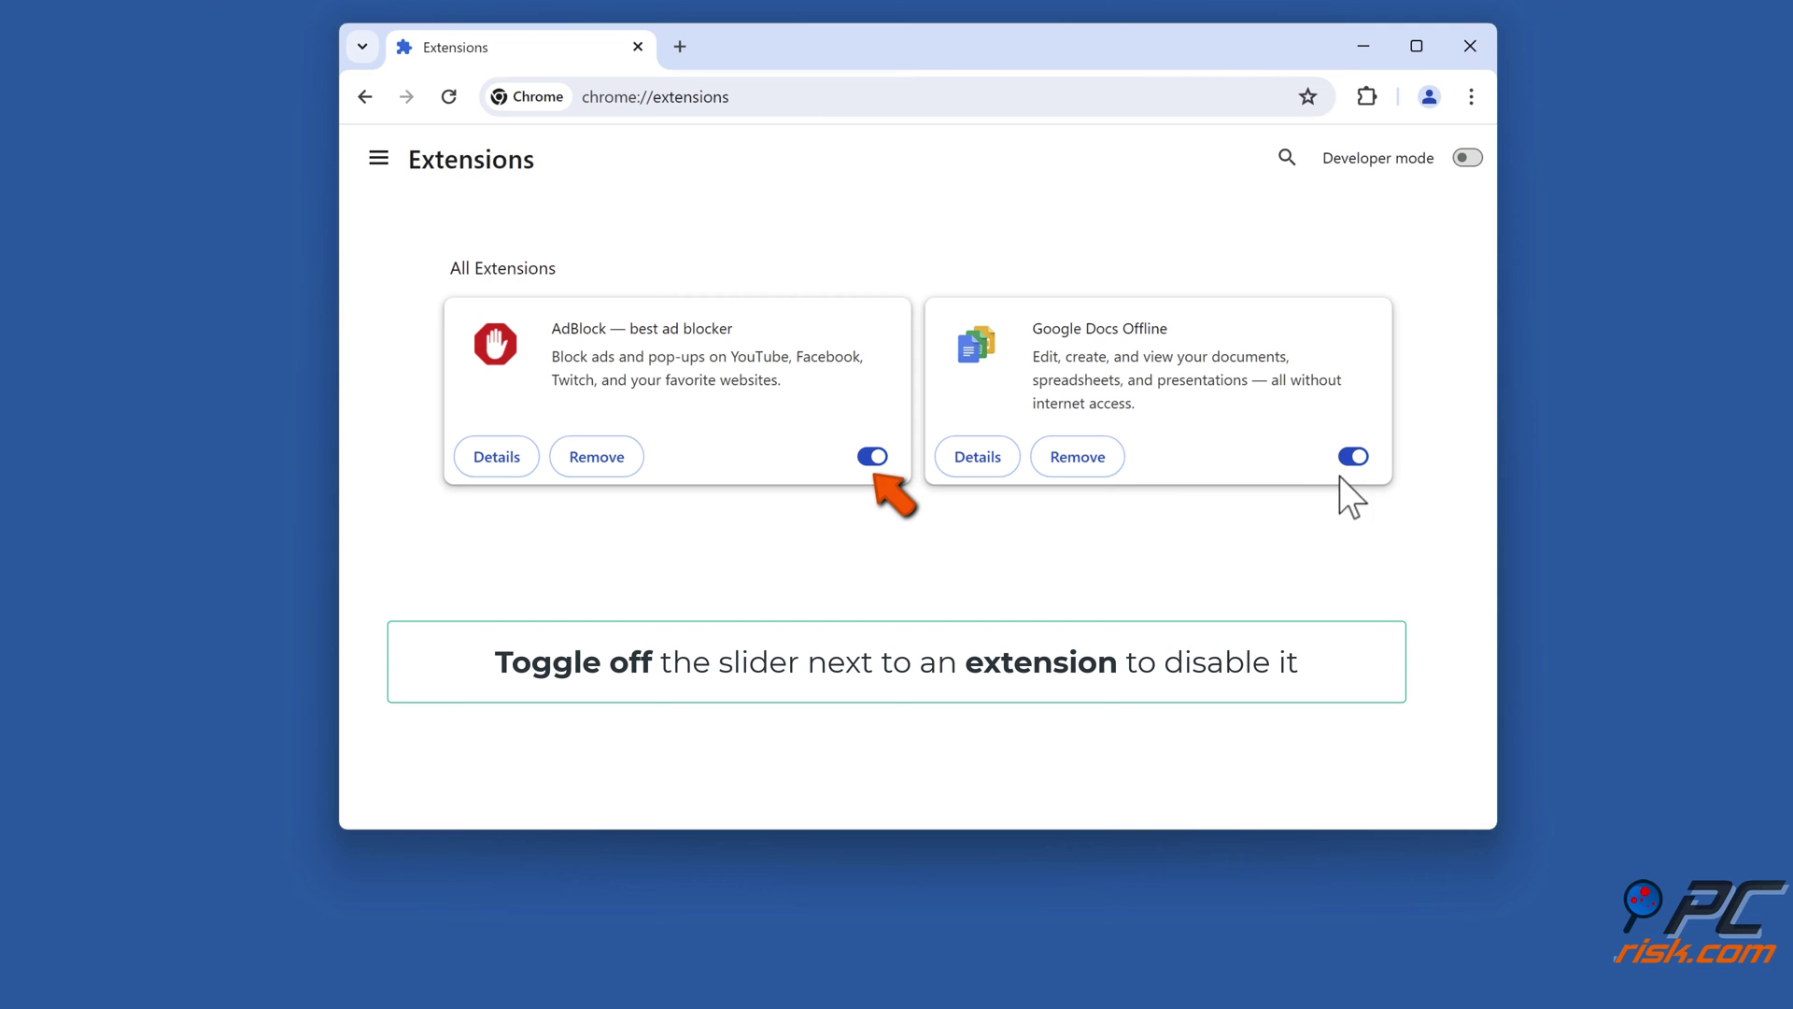
click(872, 456)
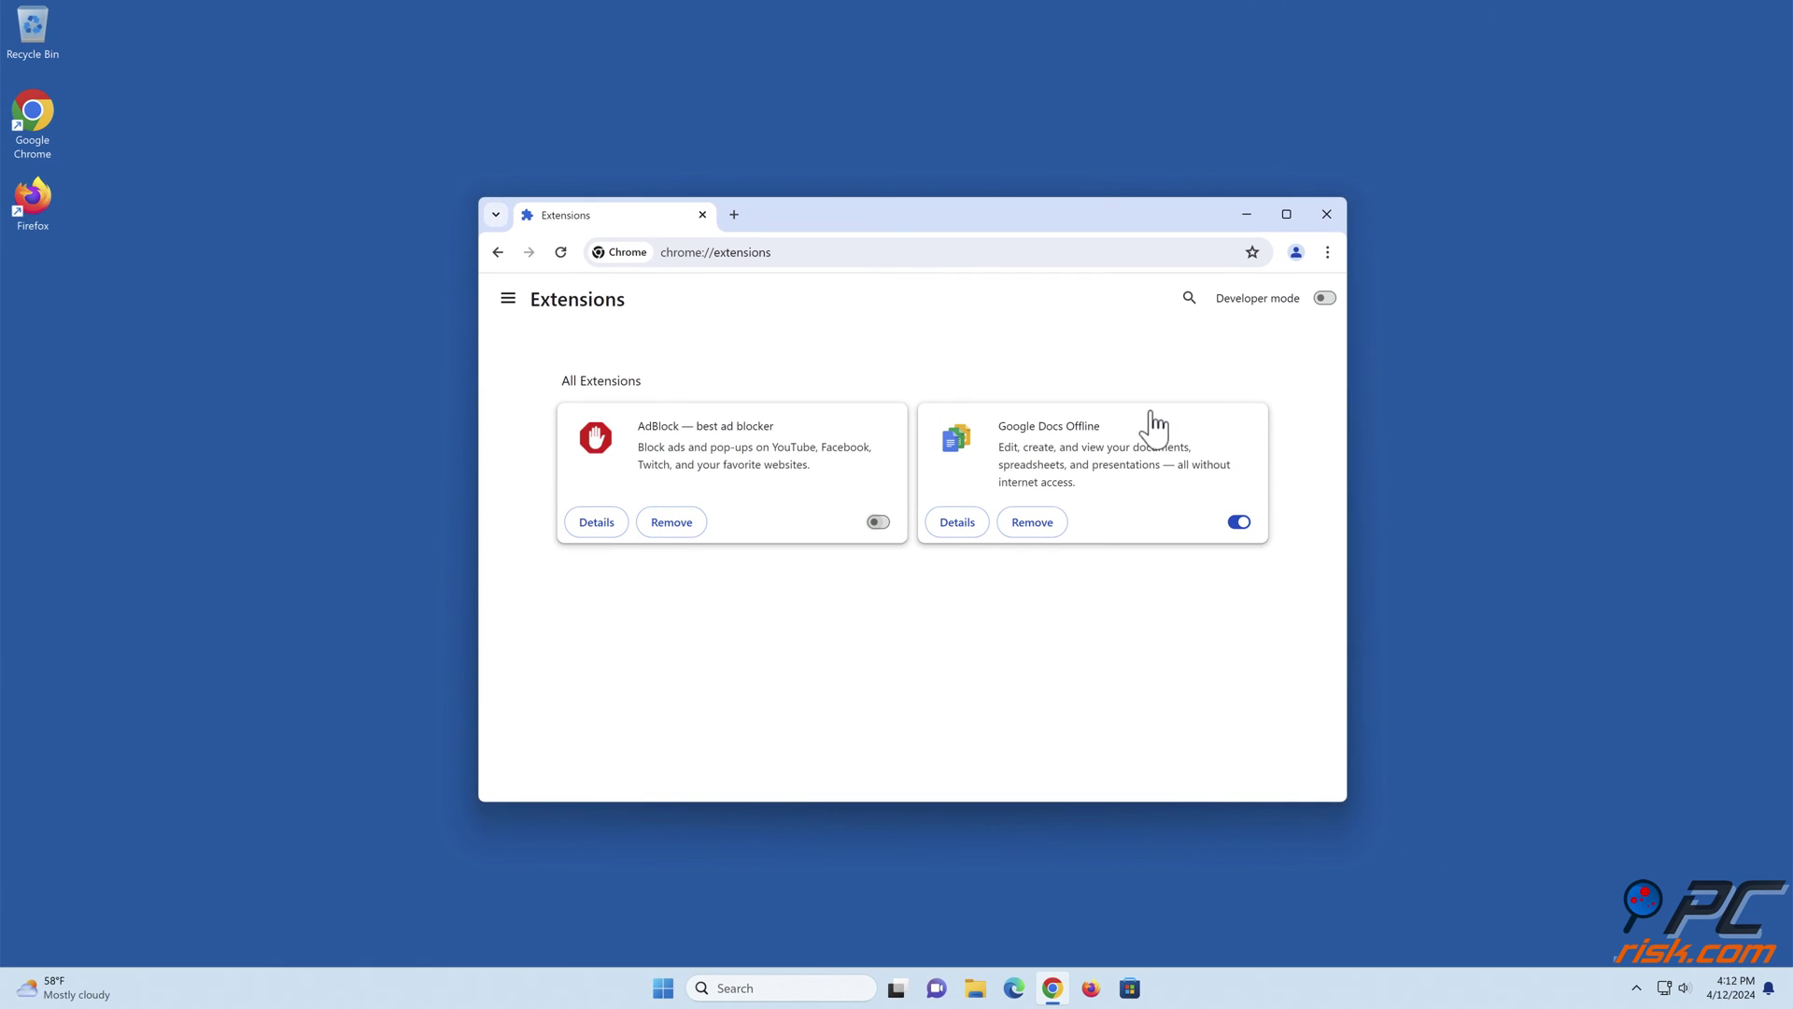
click(1327, 216)
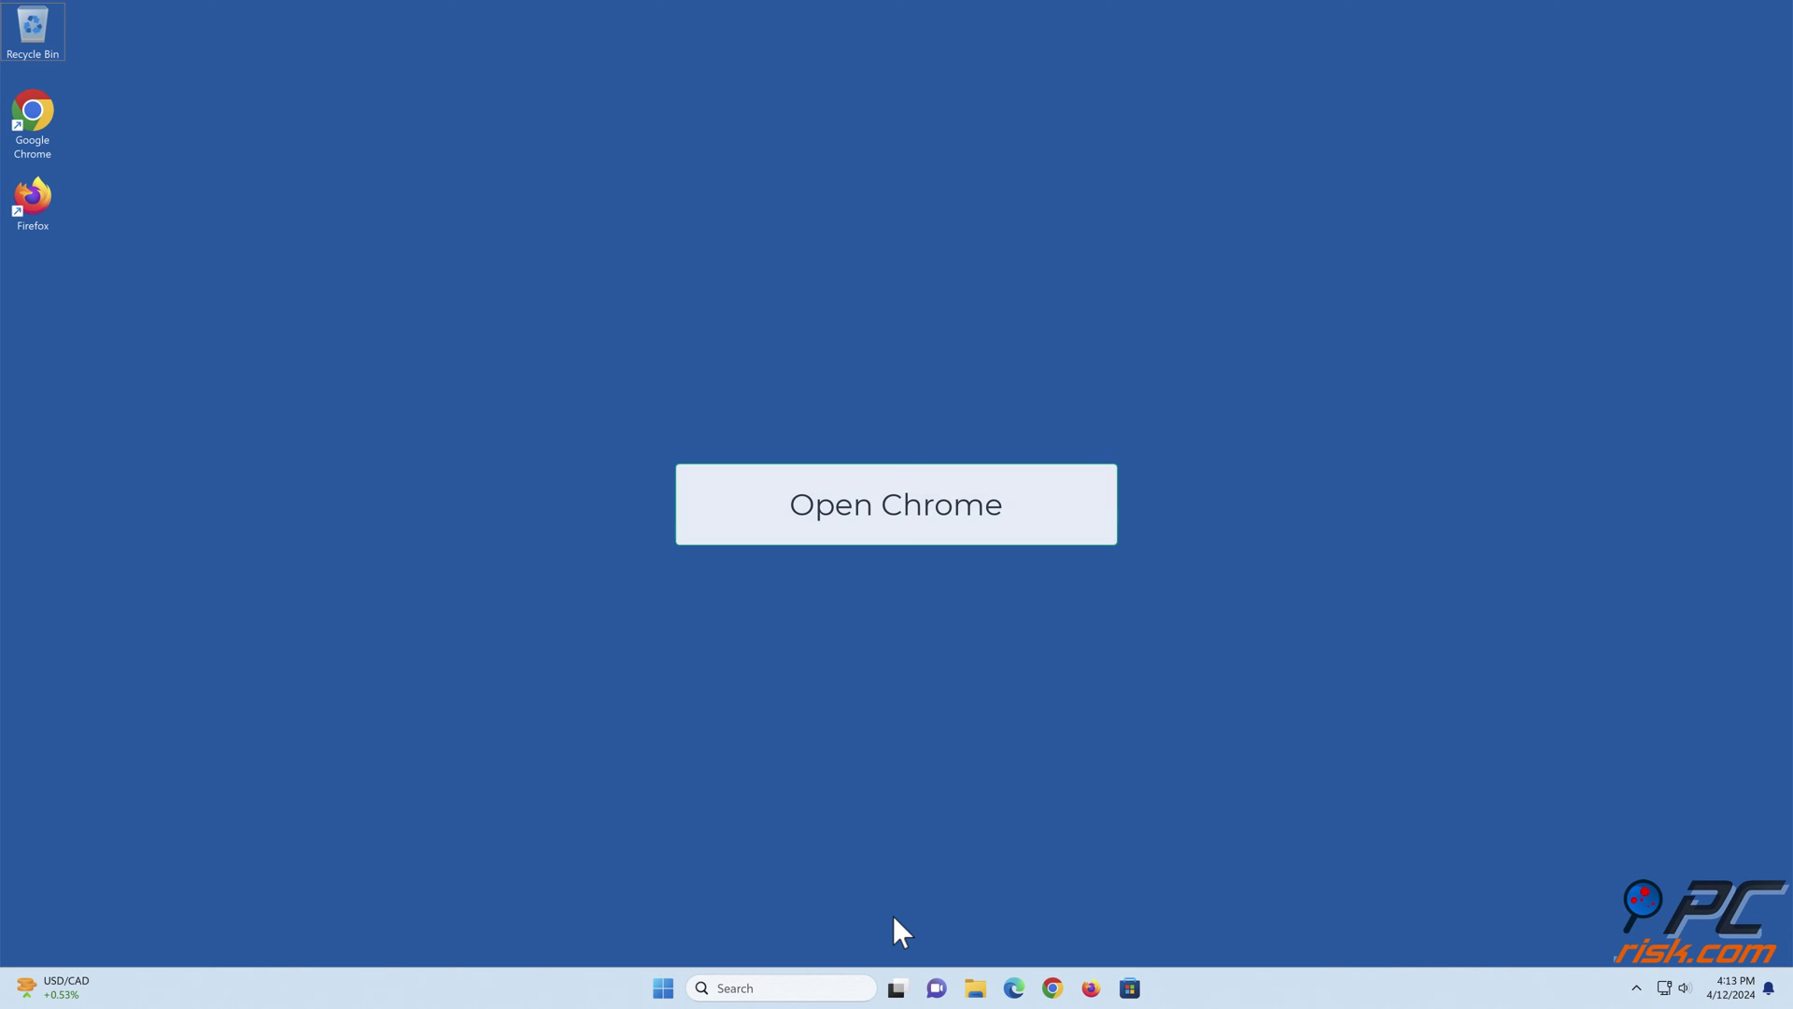
Use Settings > Reset settings > Restore settings to their original defaults, confirm the reset, and close Chrome.
click(1052, 987)
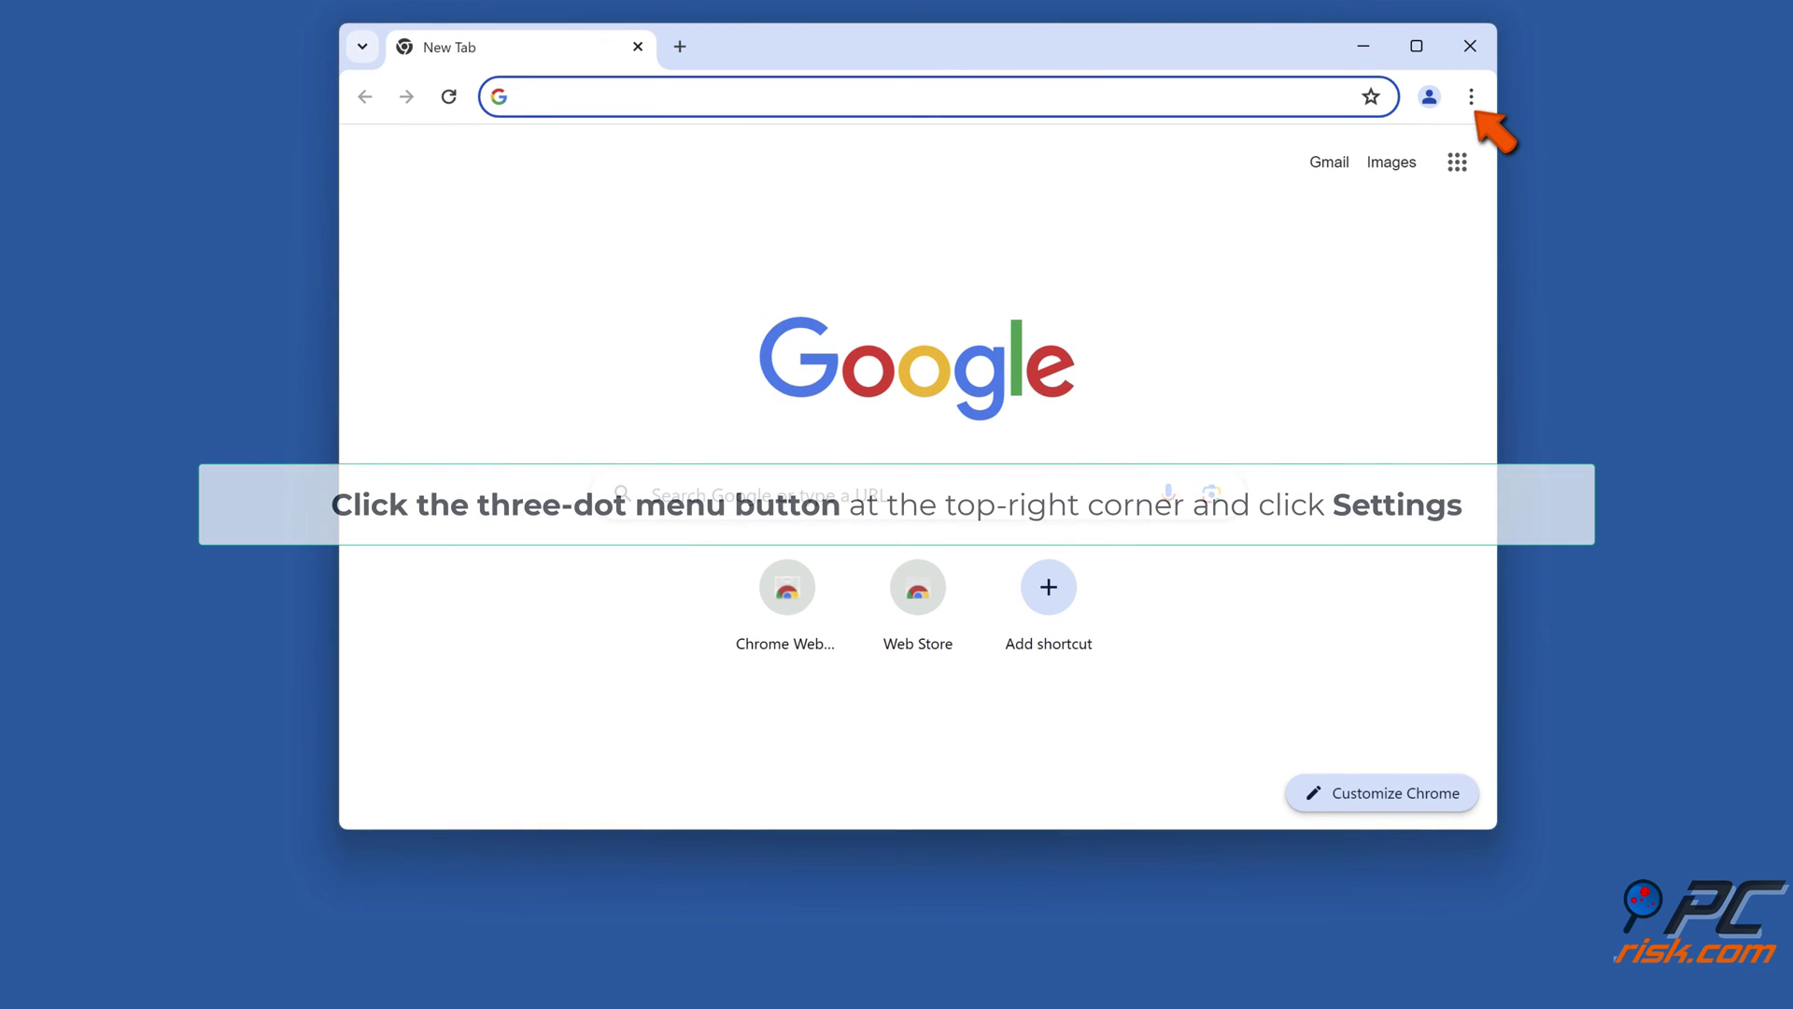
click(1470, 101)
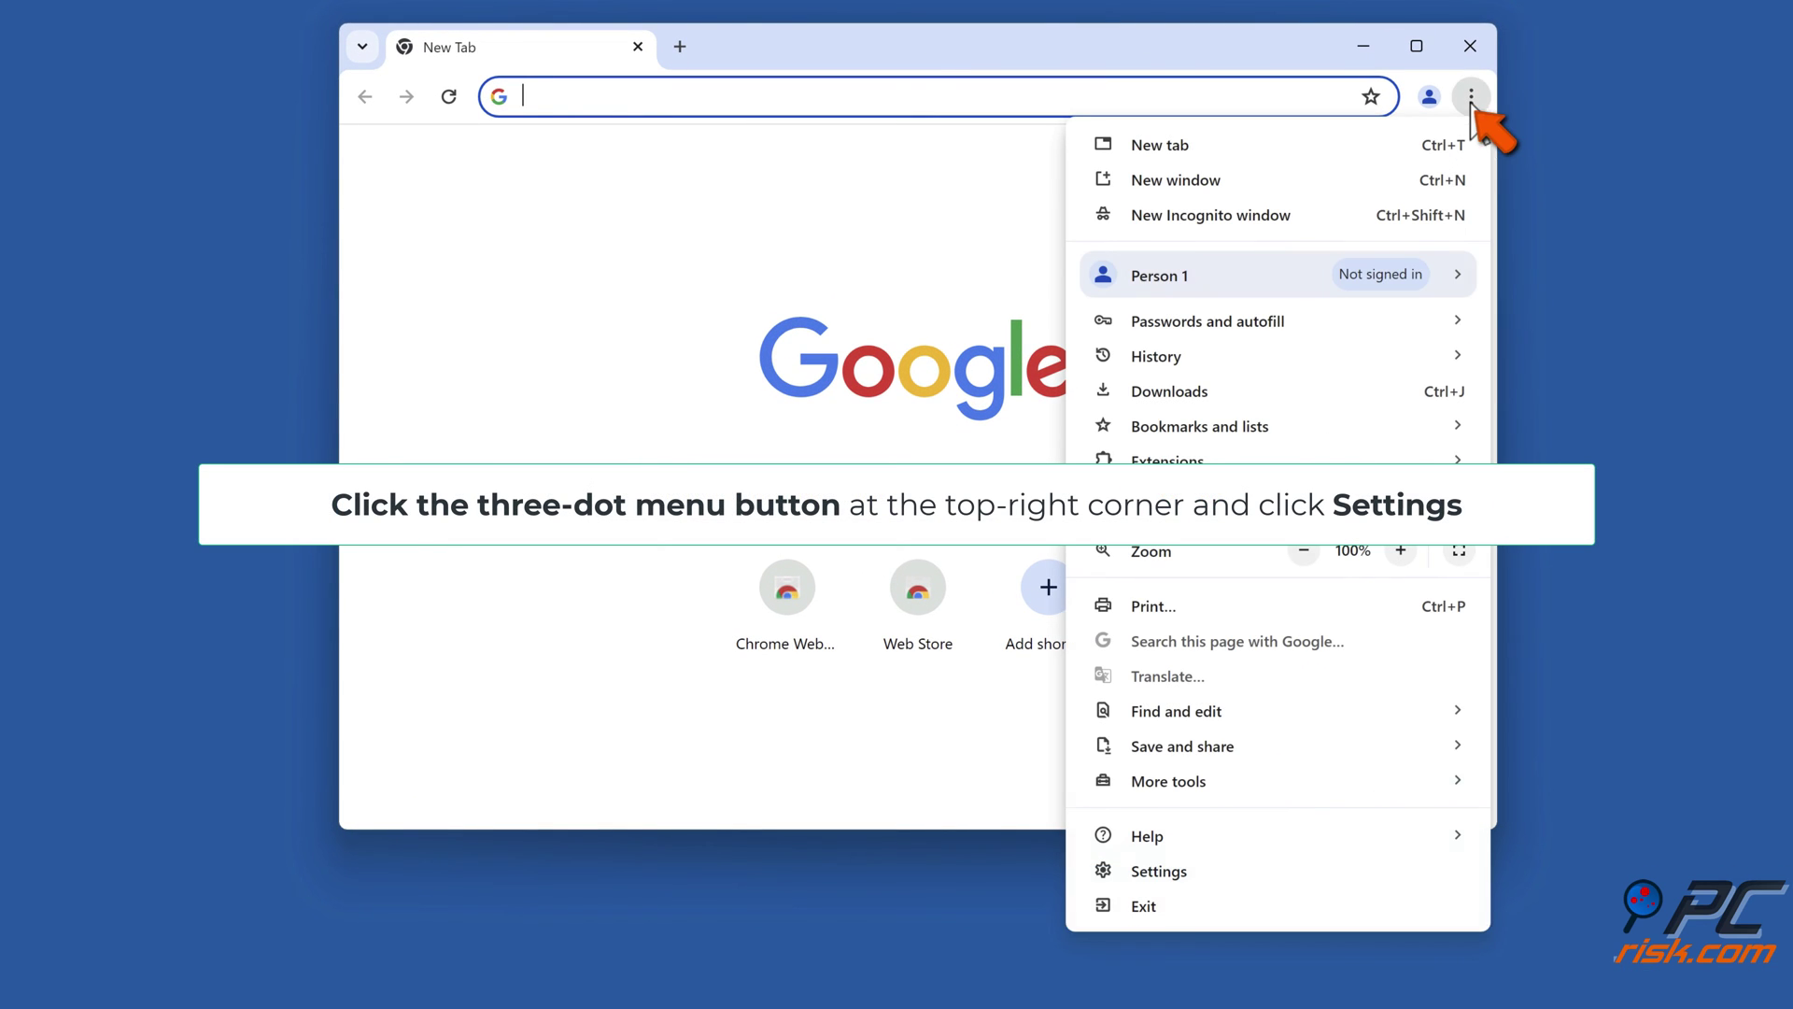
click(1156, 876)
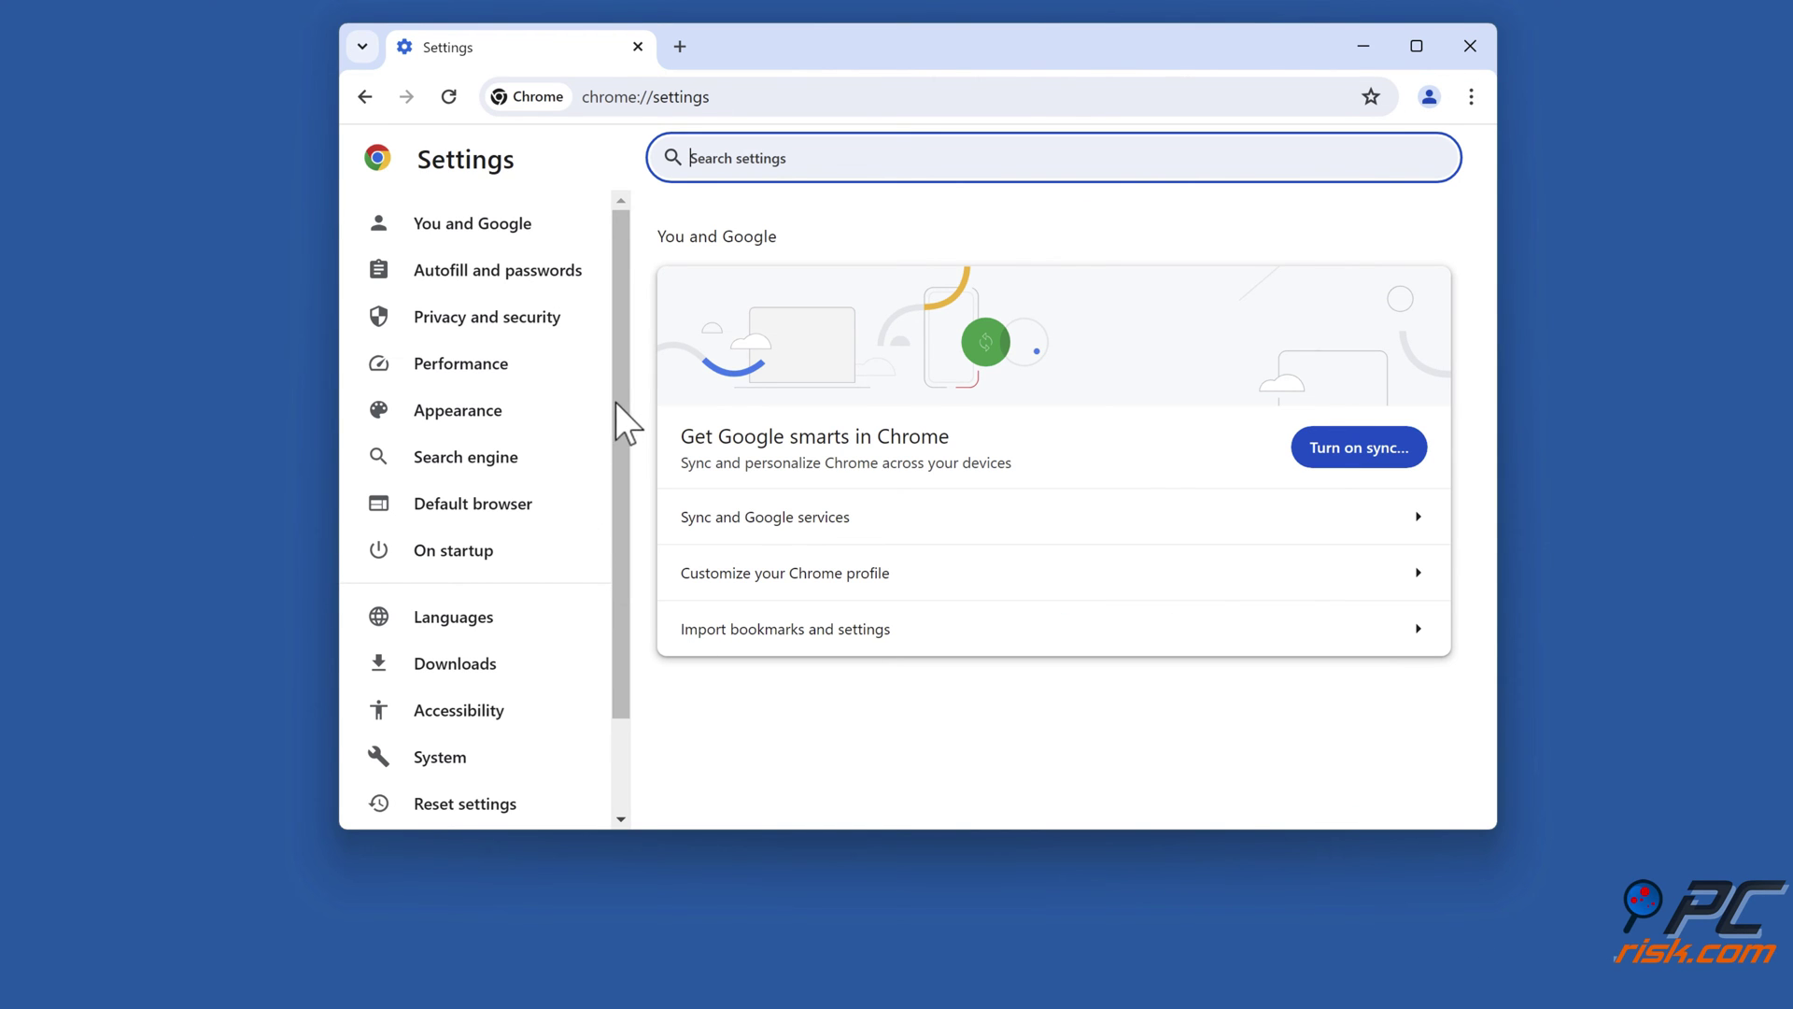
drag(620, 402, 618, 507)
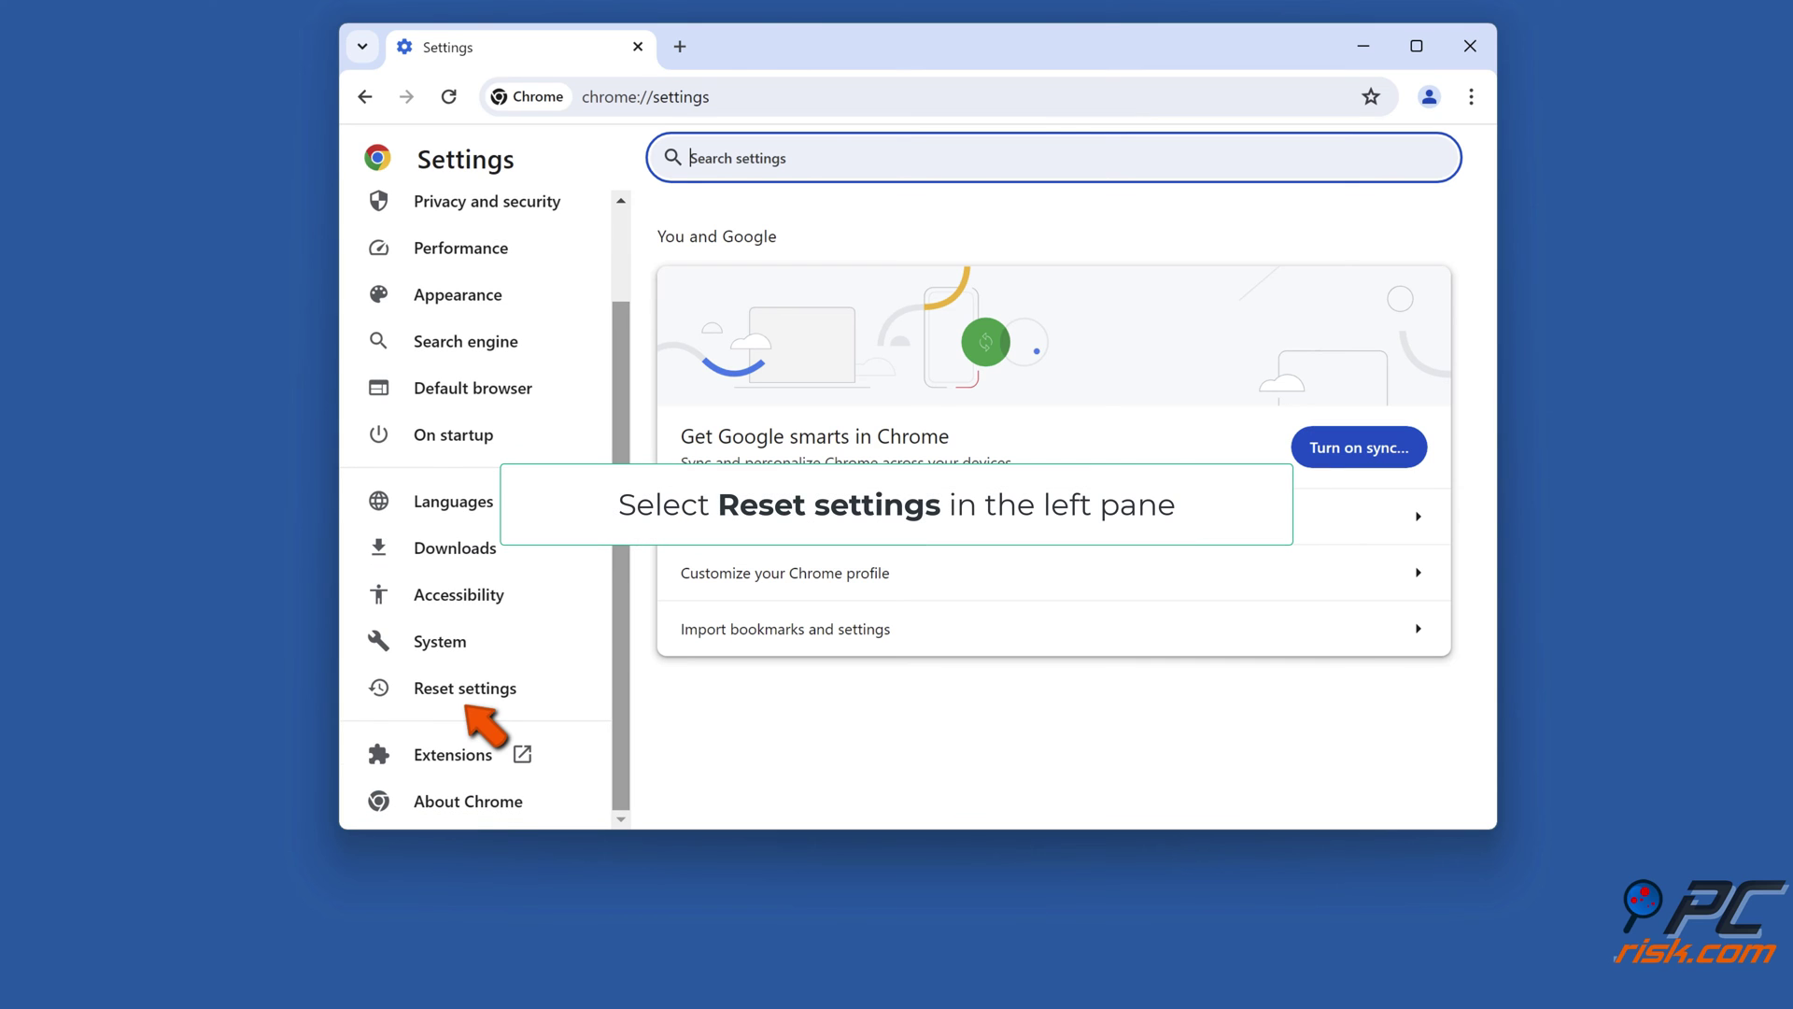
click(459, 701)
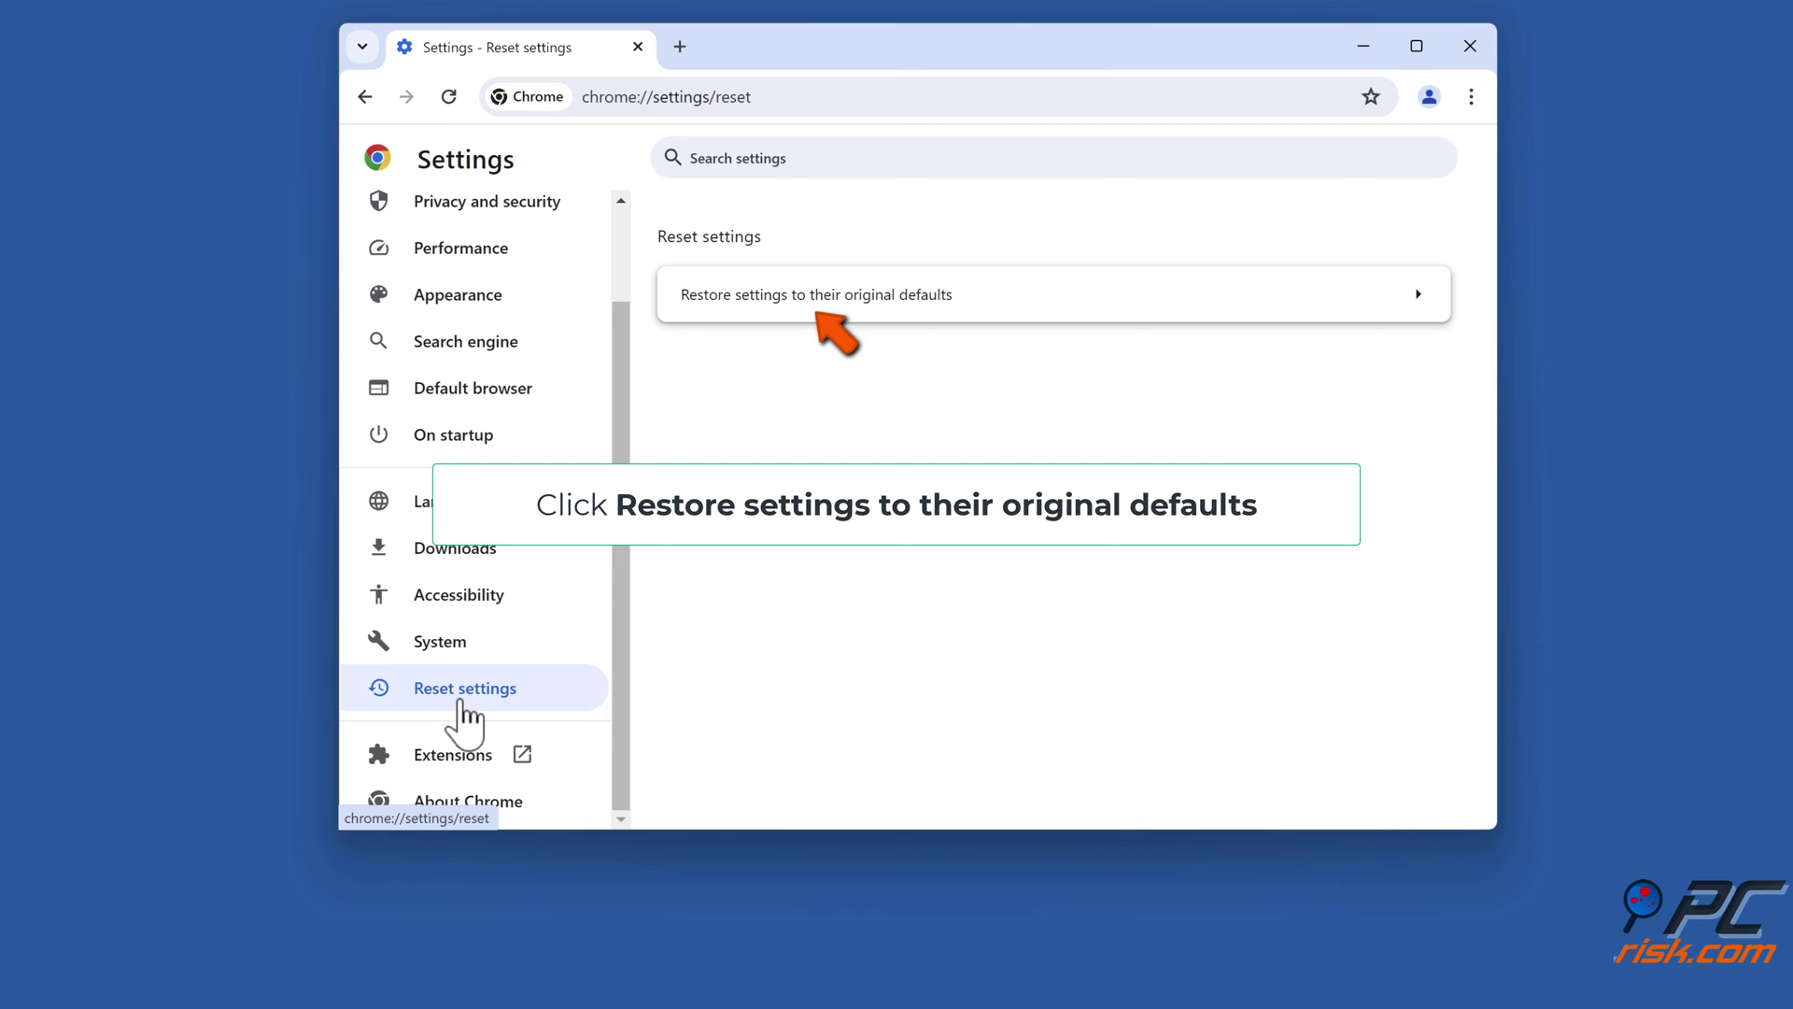
click(811, 312)
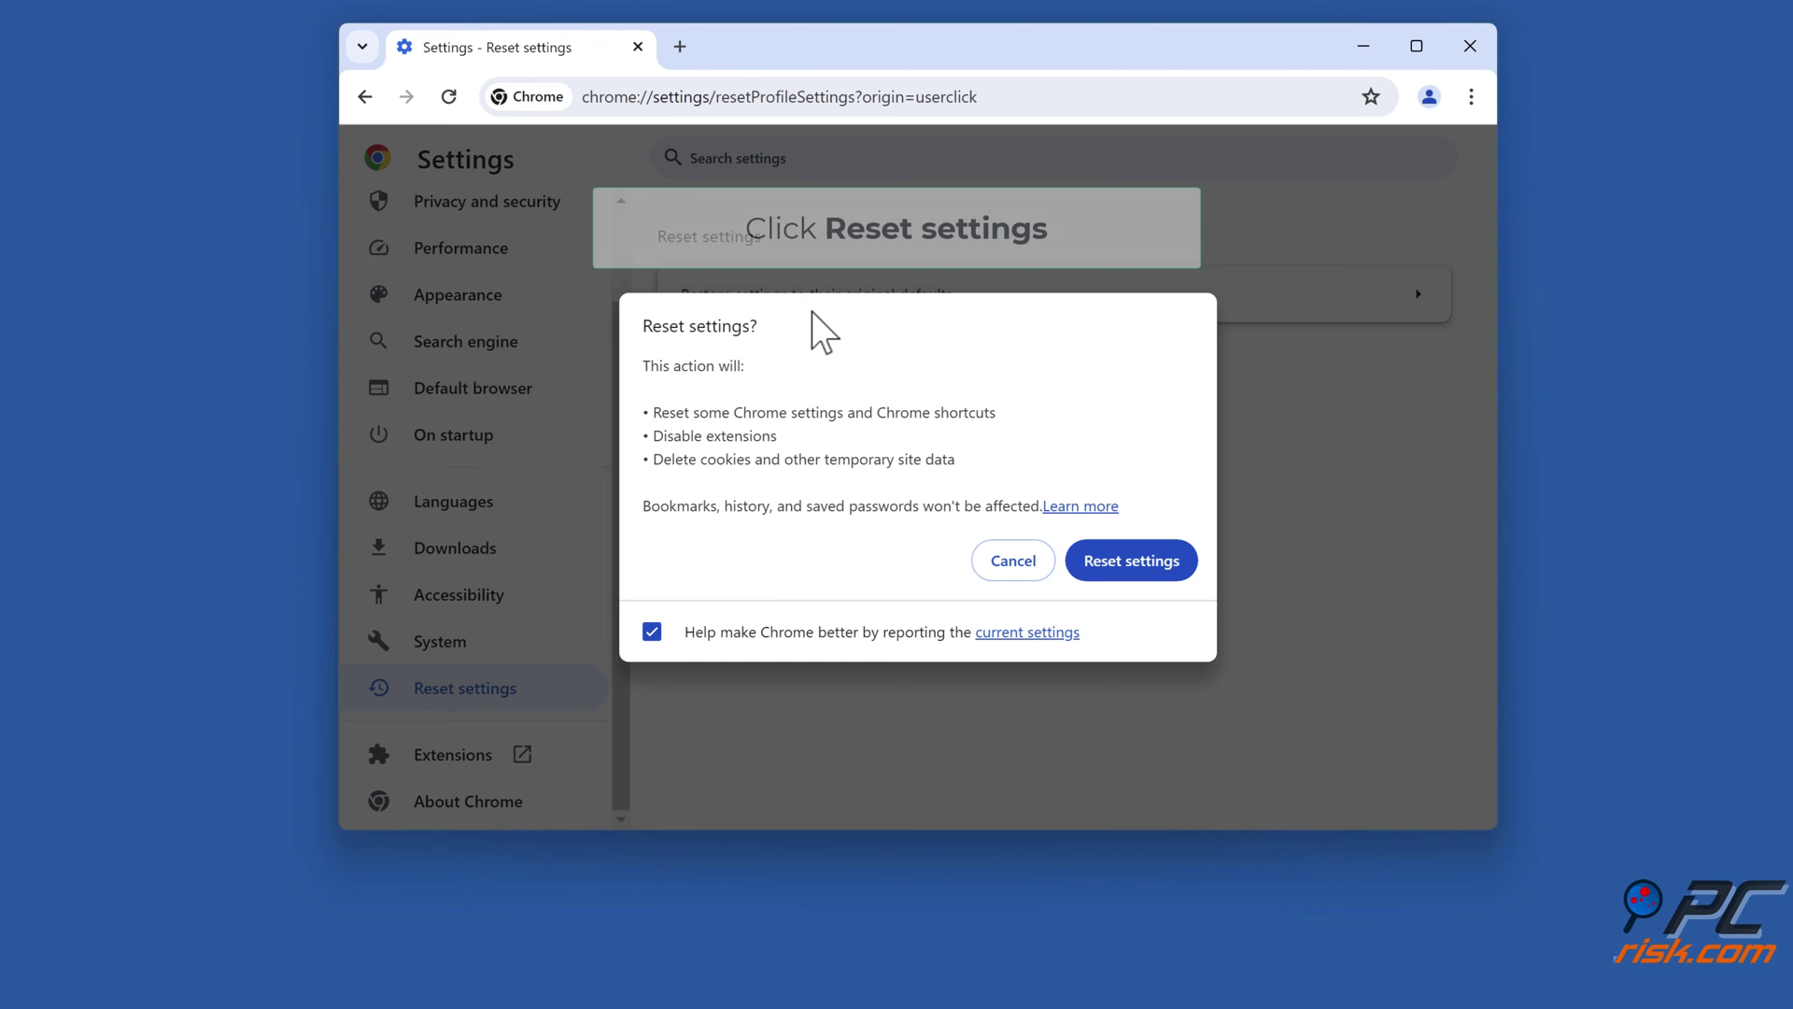
click(1132, 572)
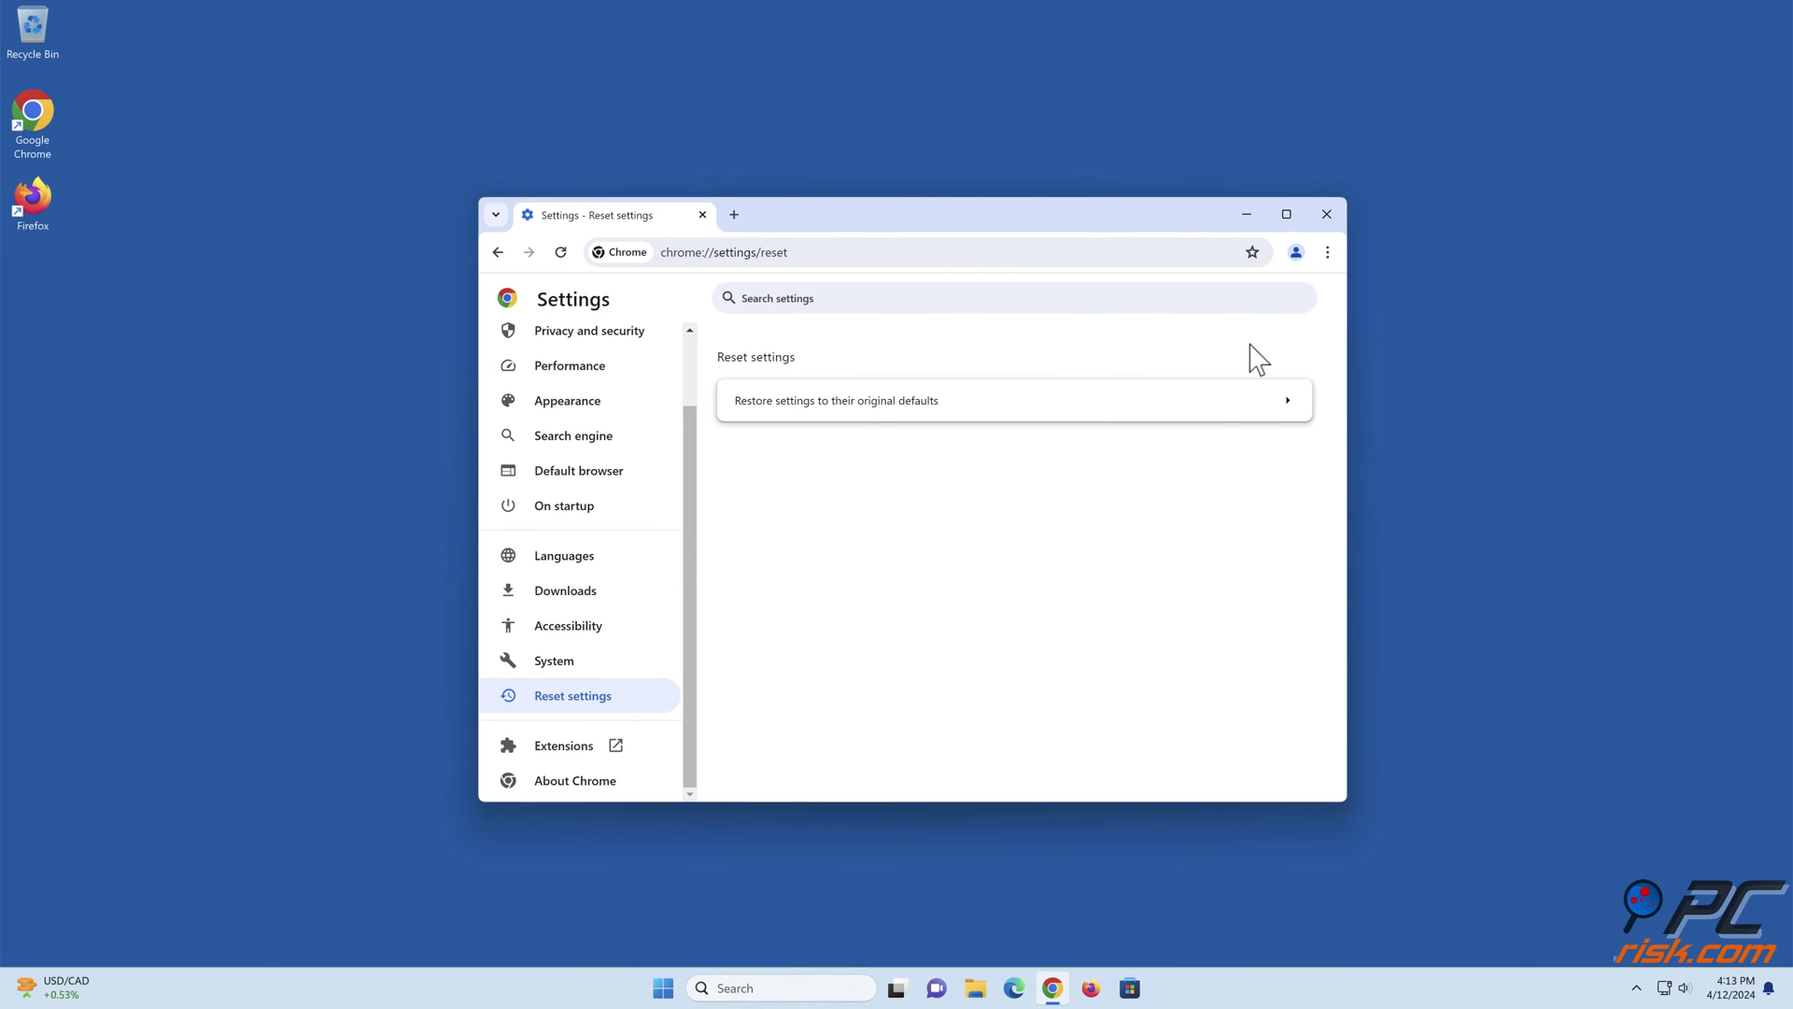
click(1326, 215)
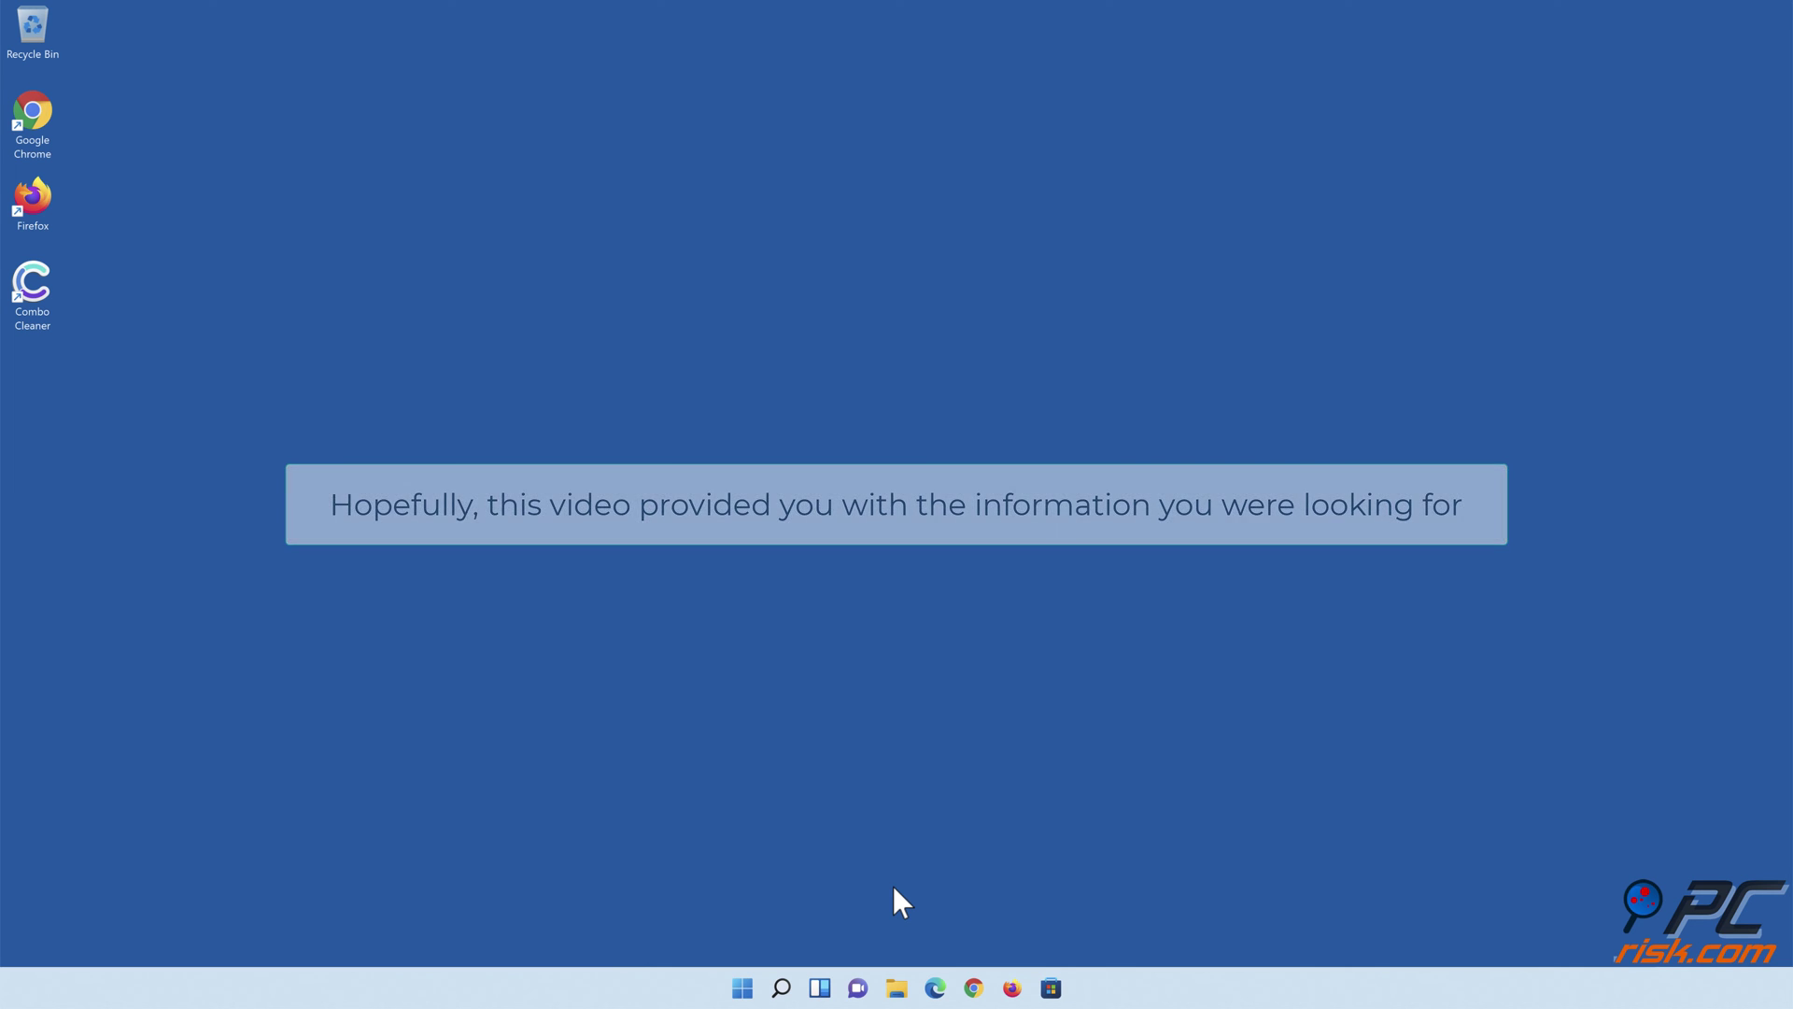
Launch Combo Cleaner, run a Quick Scan, and move all 323 detected threats to quarantine.
double_click(46, 322)
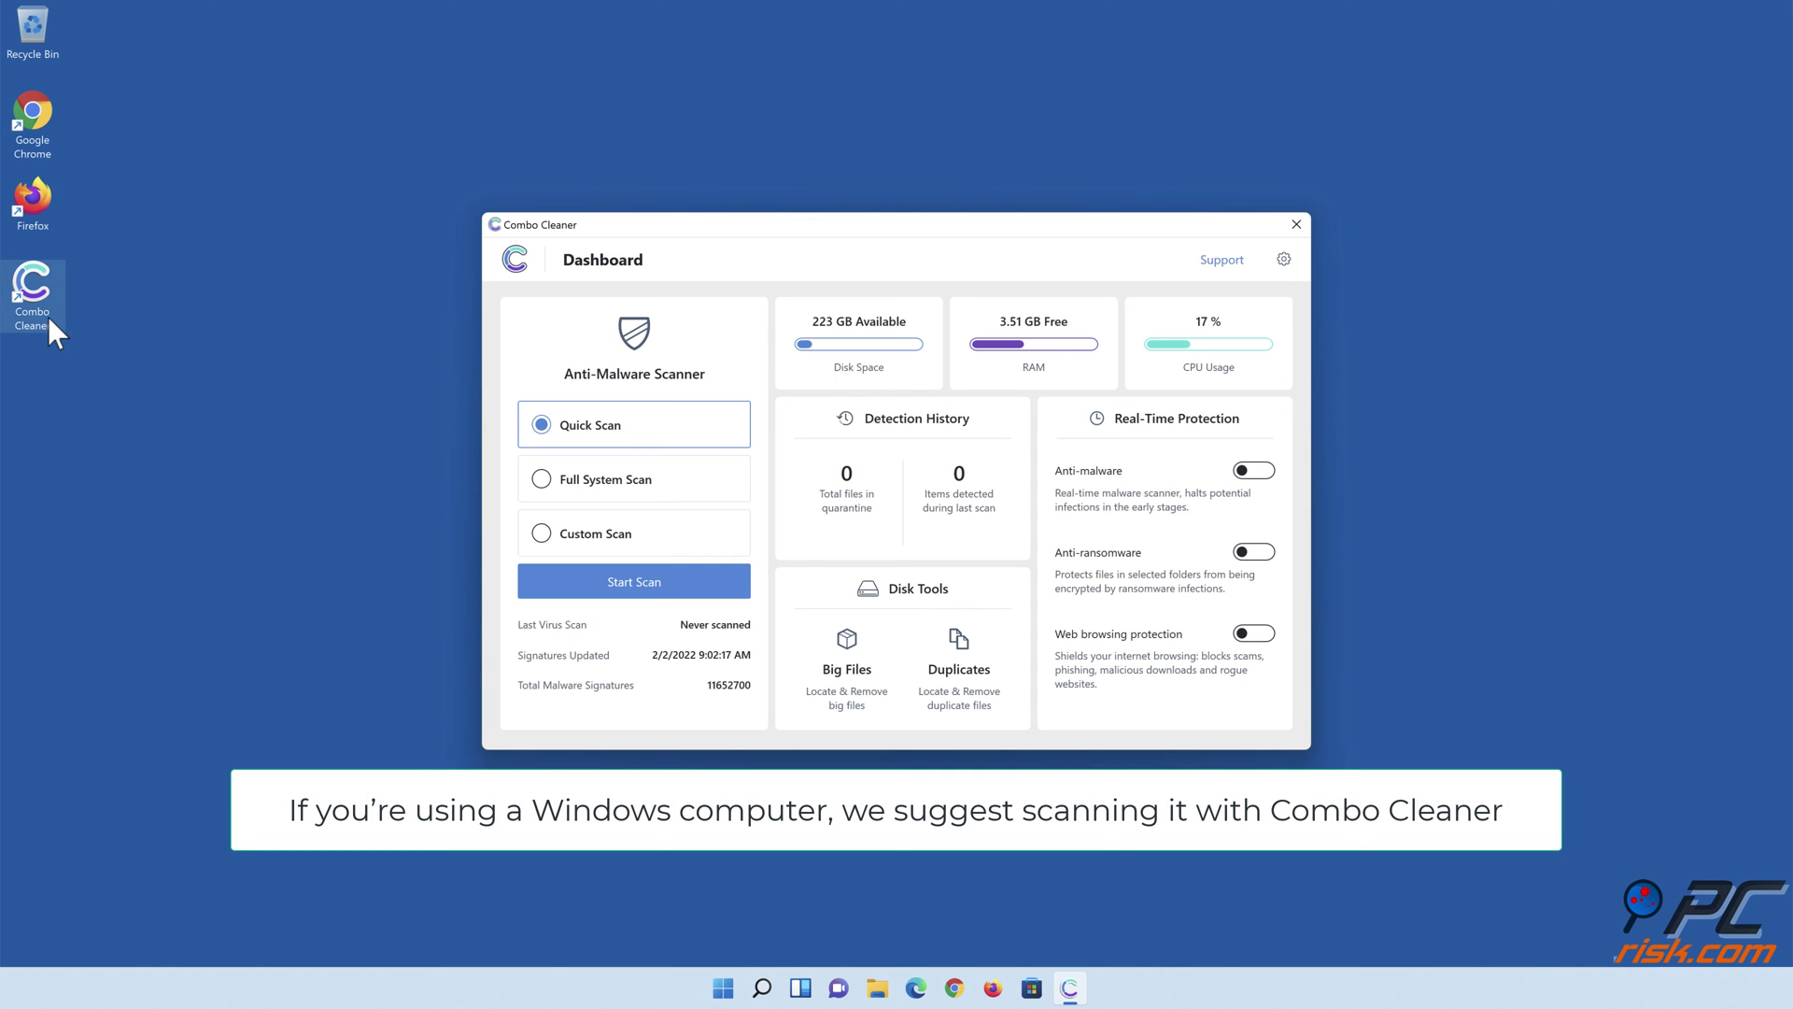
click(634, 590)
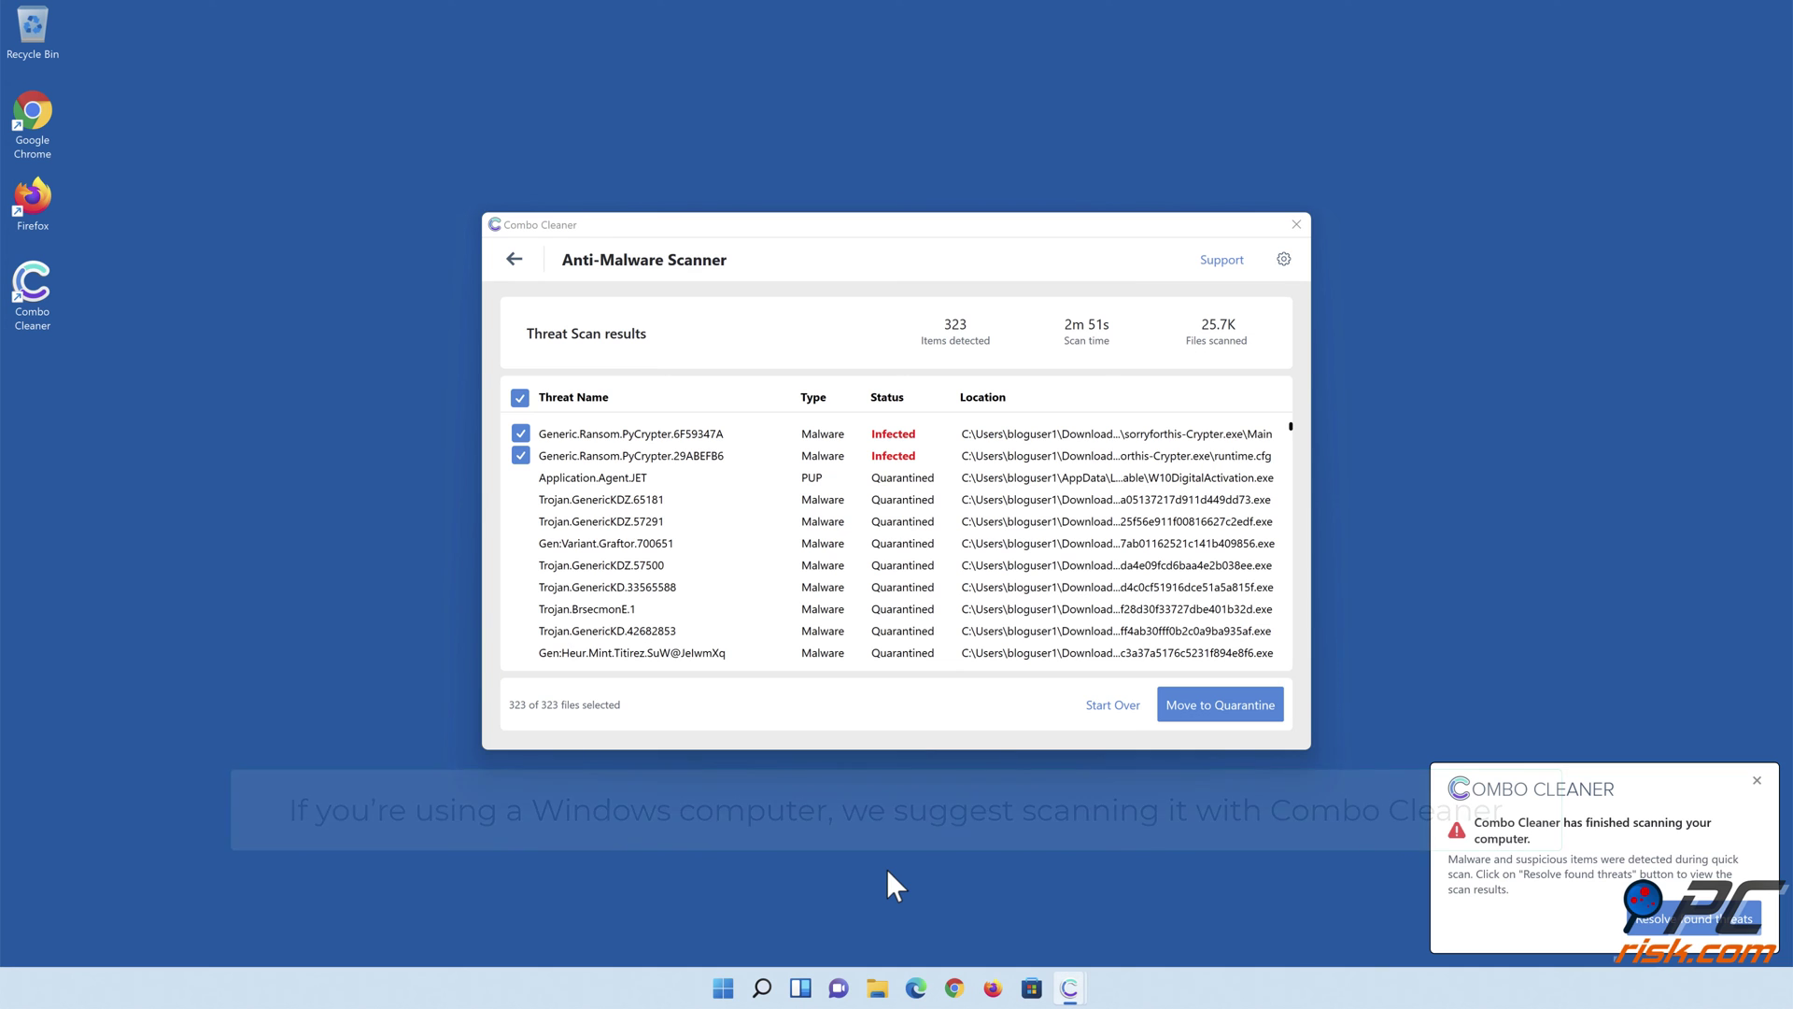
click(1214, 715)
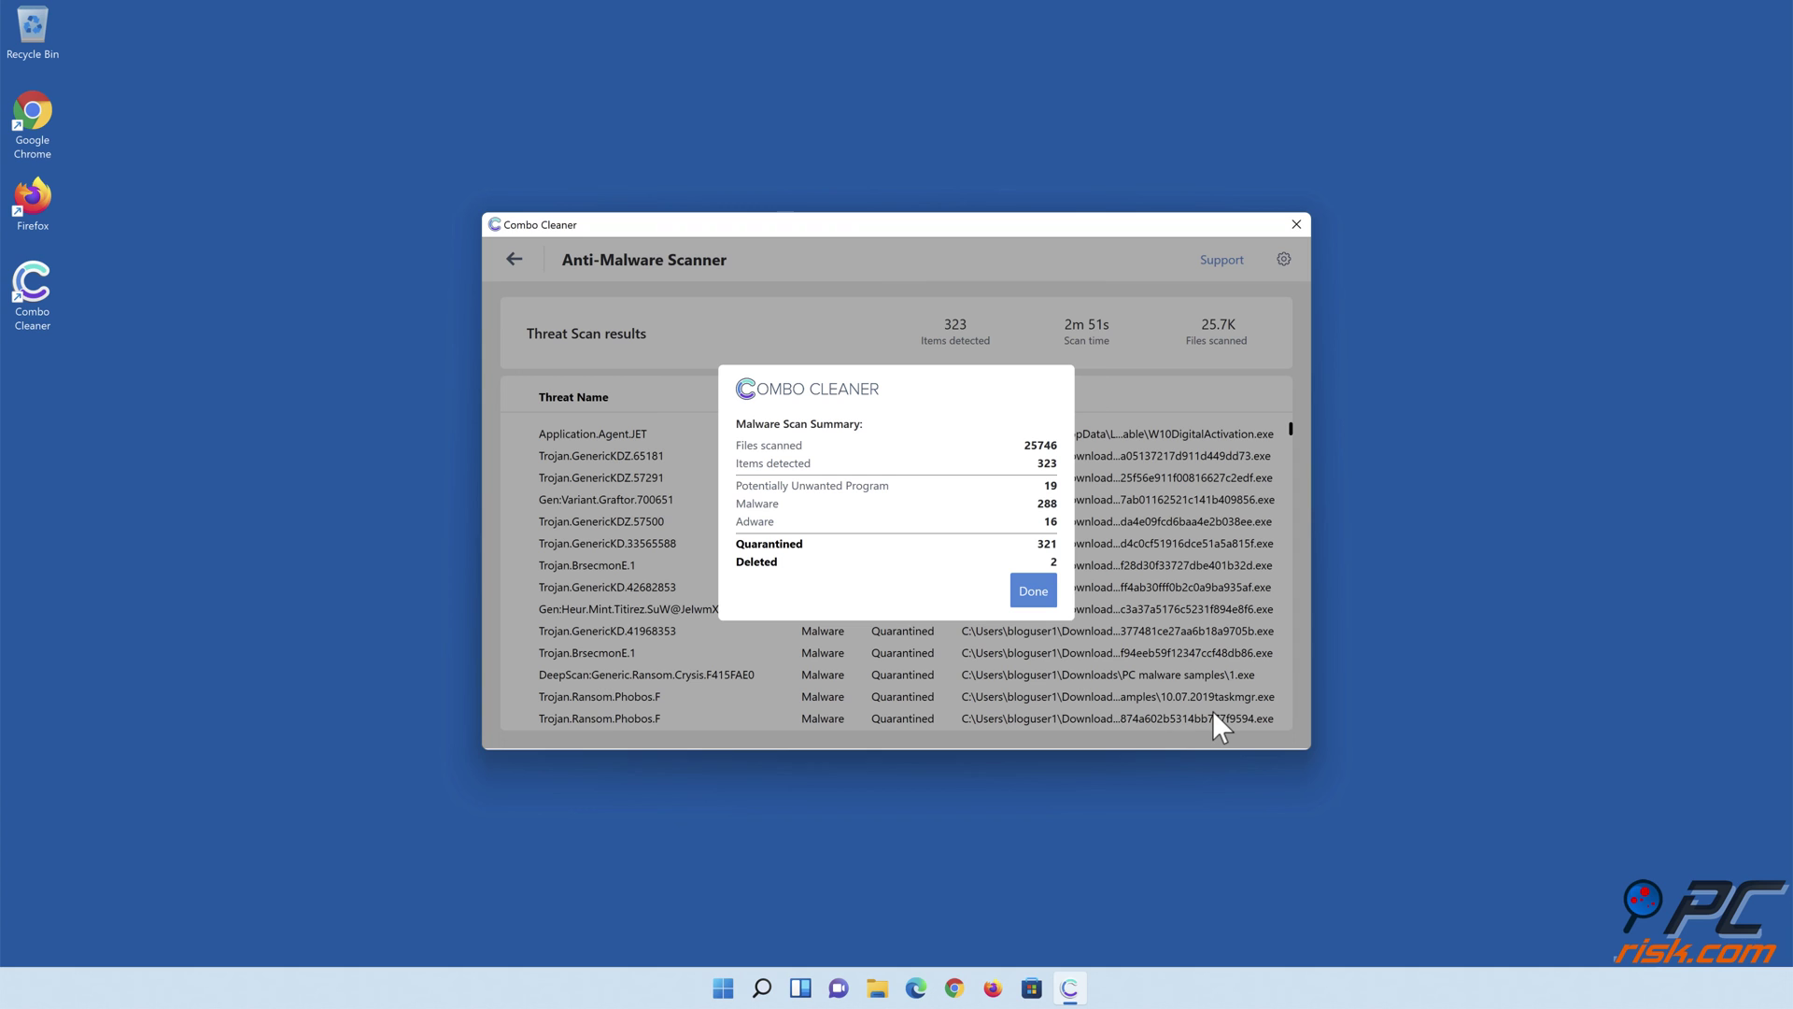
Dismiss the scan summary and switch on anti-malware and anti-ransomware protection.
click(1031, 600)
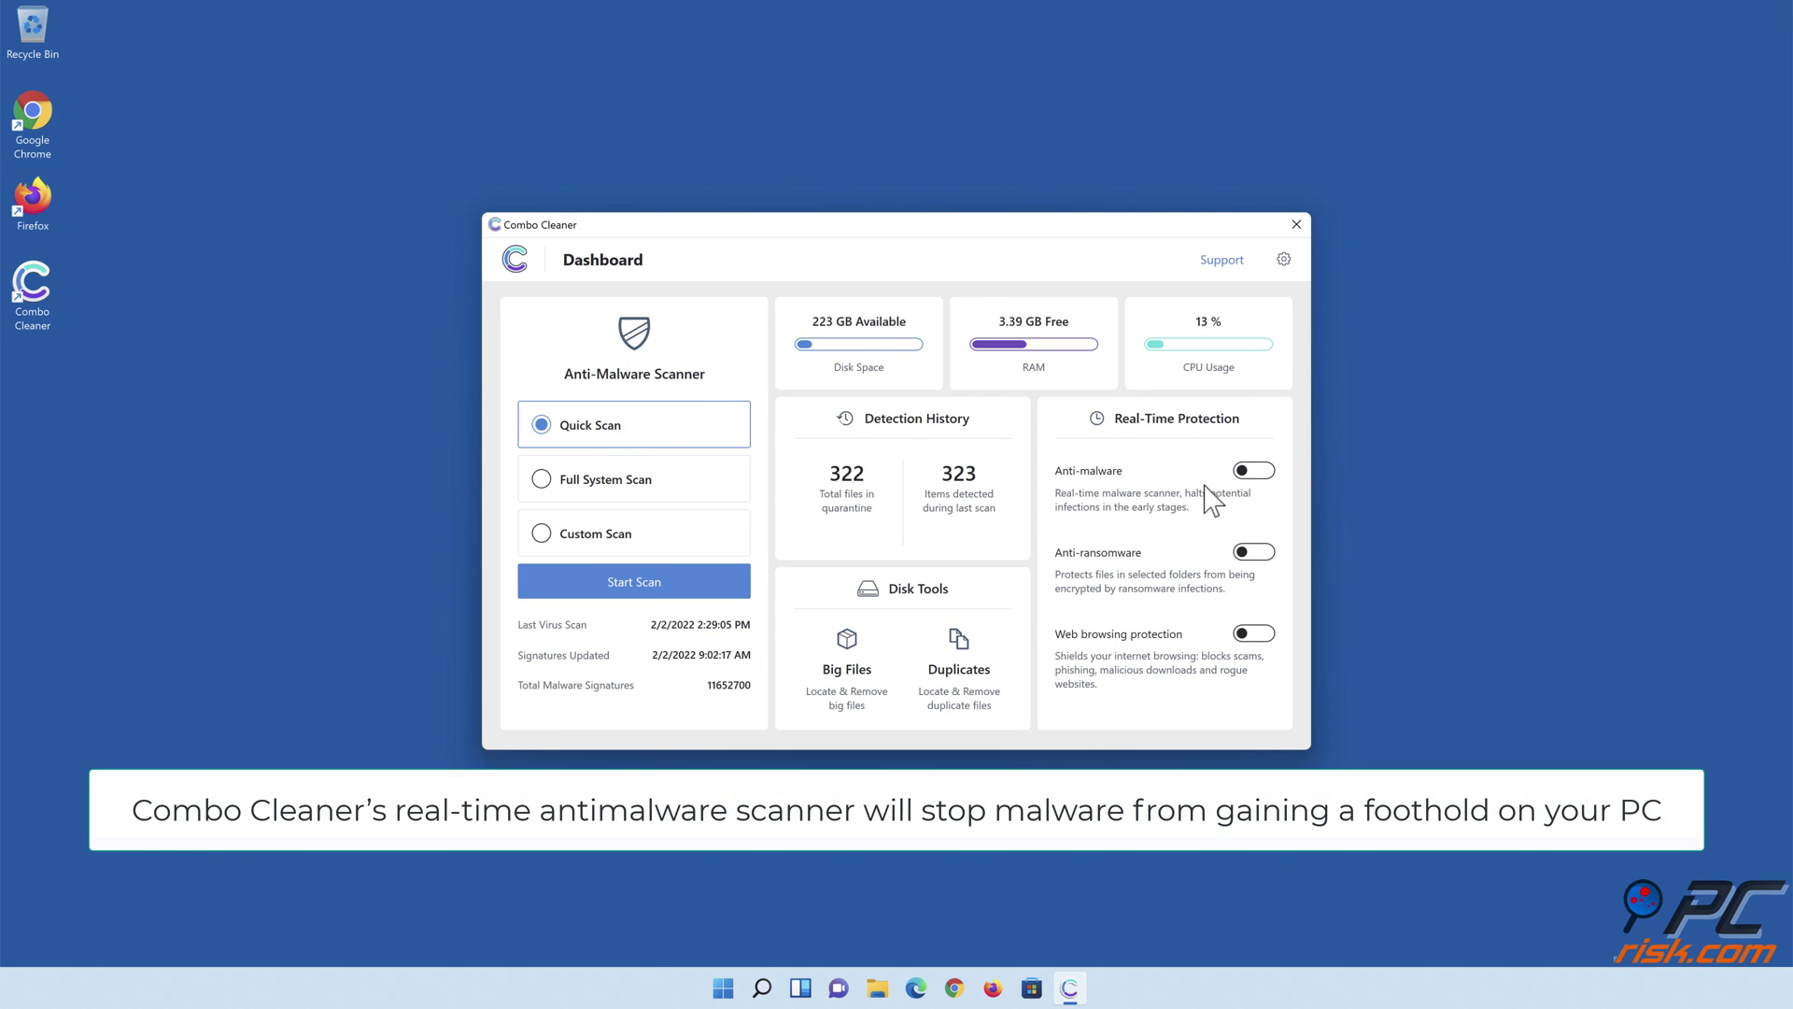
click(1253, 472)
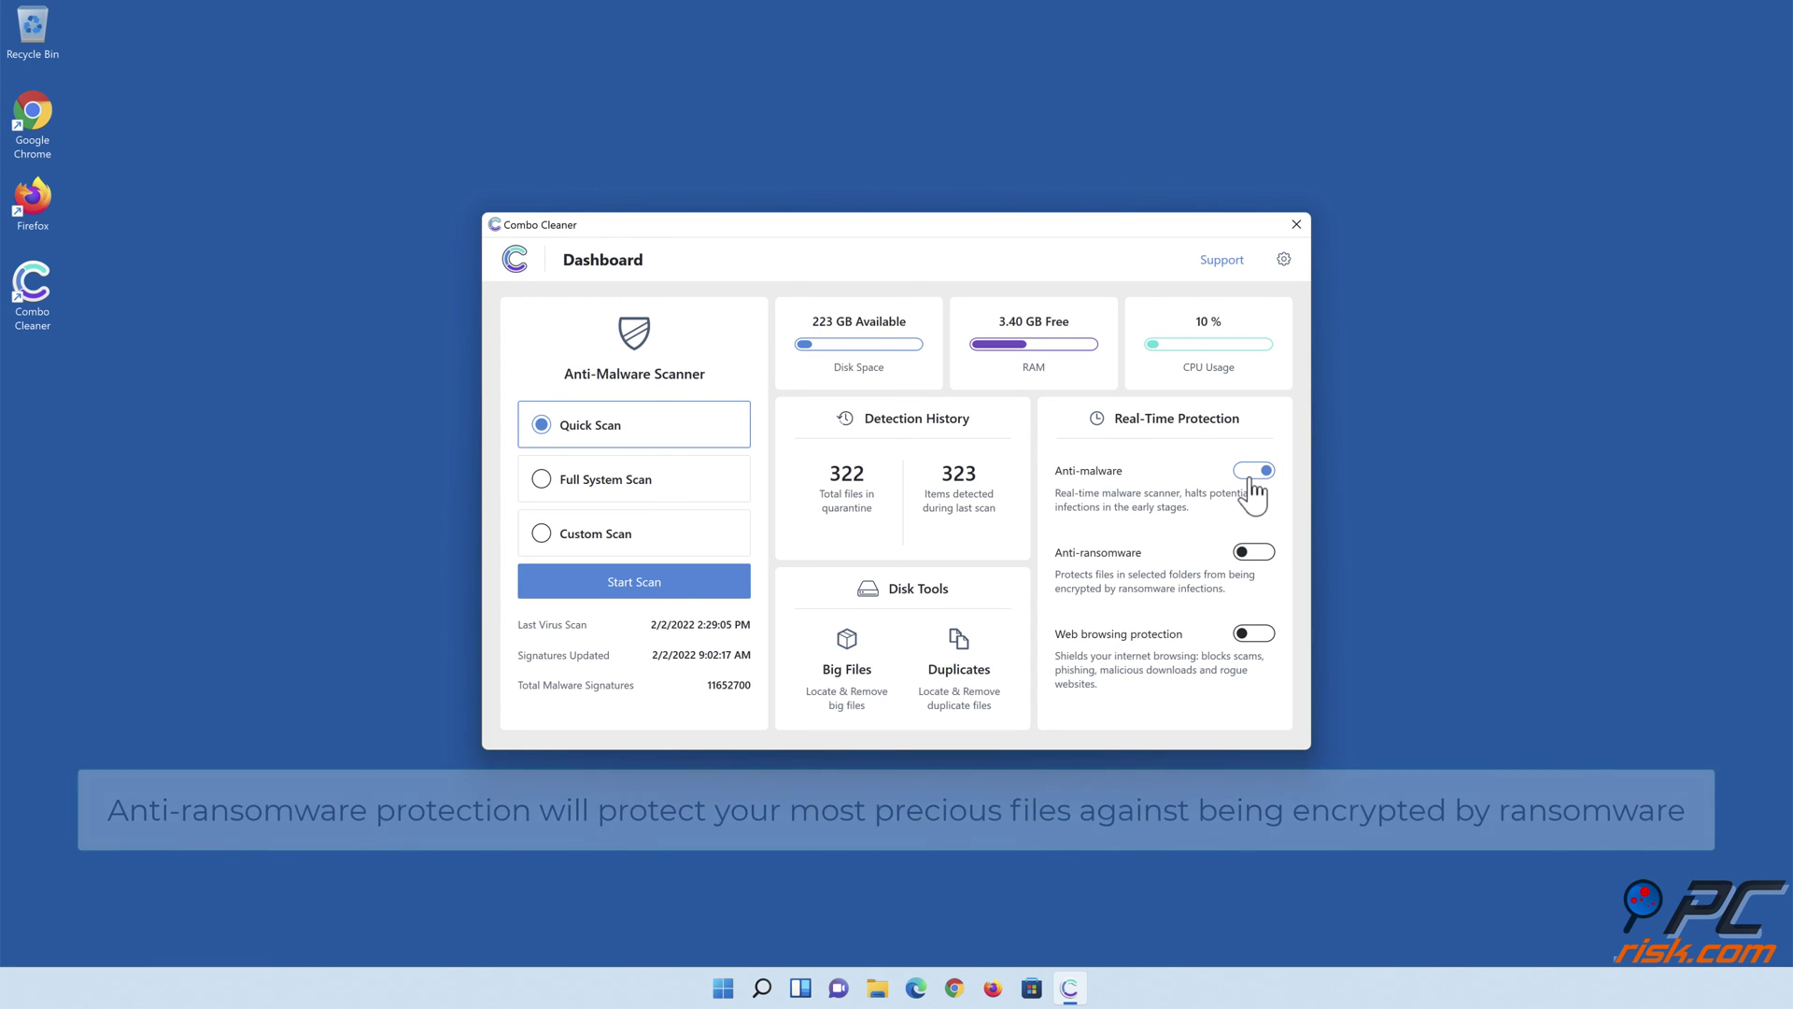
click(1252, 554)
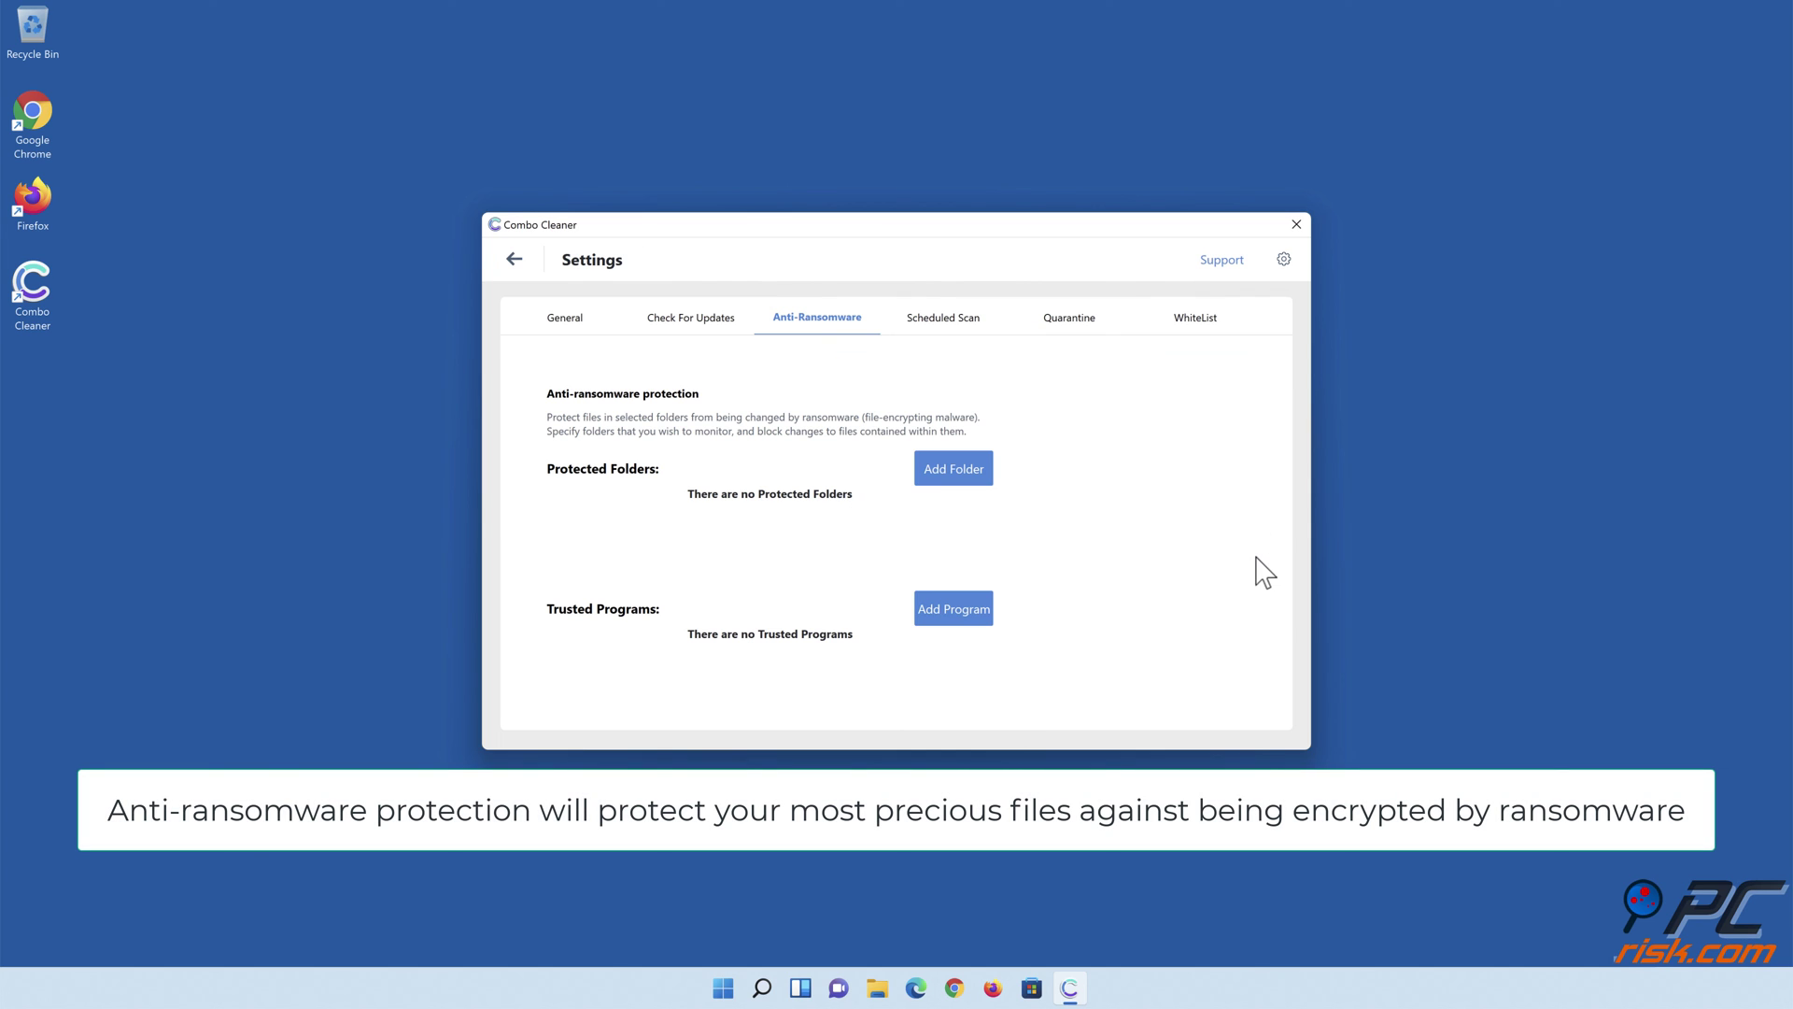
Add Libraries > Documents > Documents as a ransomware-protected folder and return to the Dashboard.
click(955, 474)
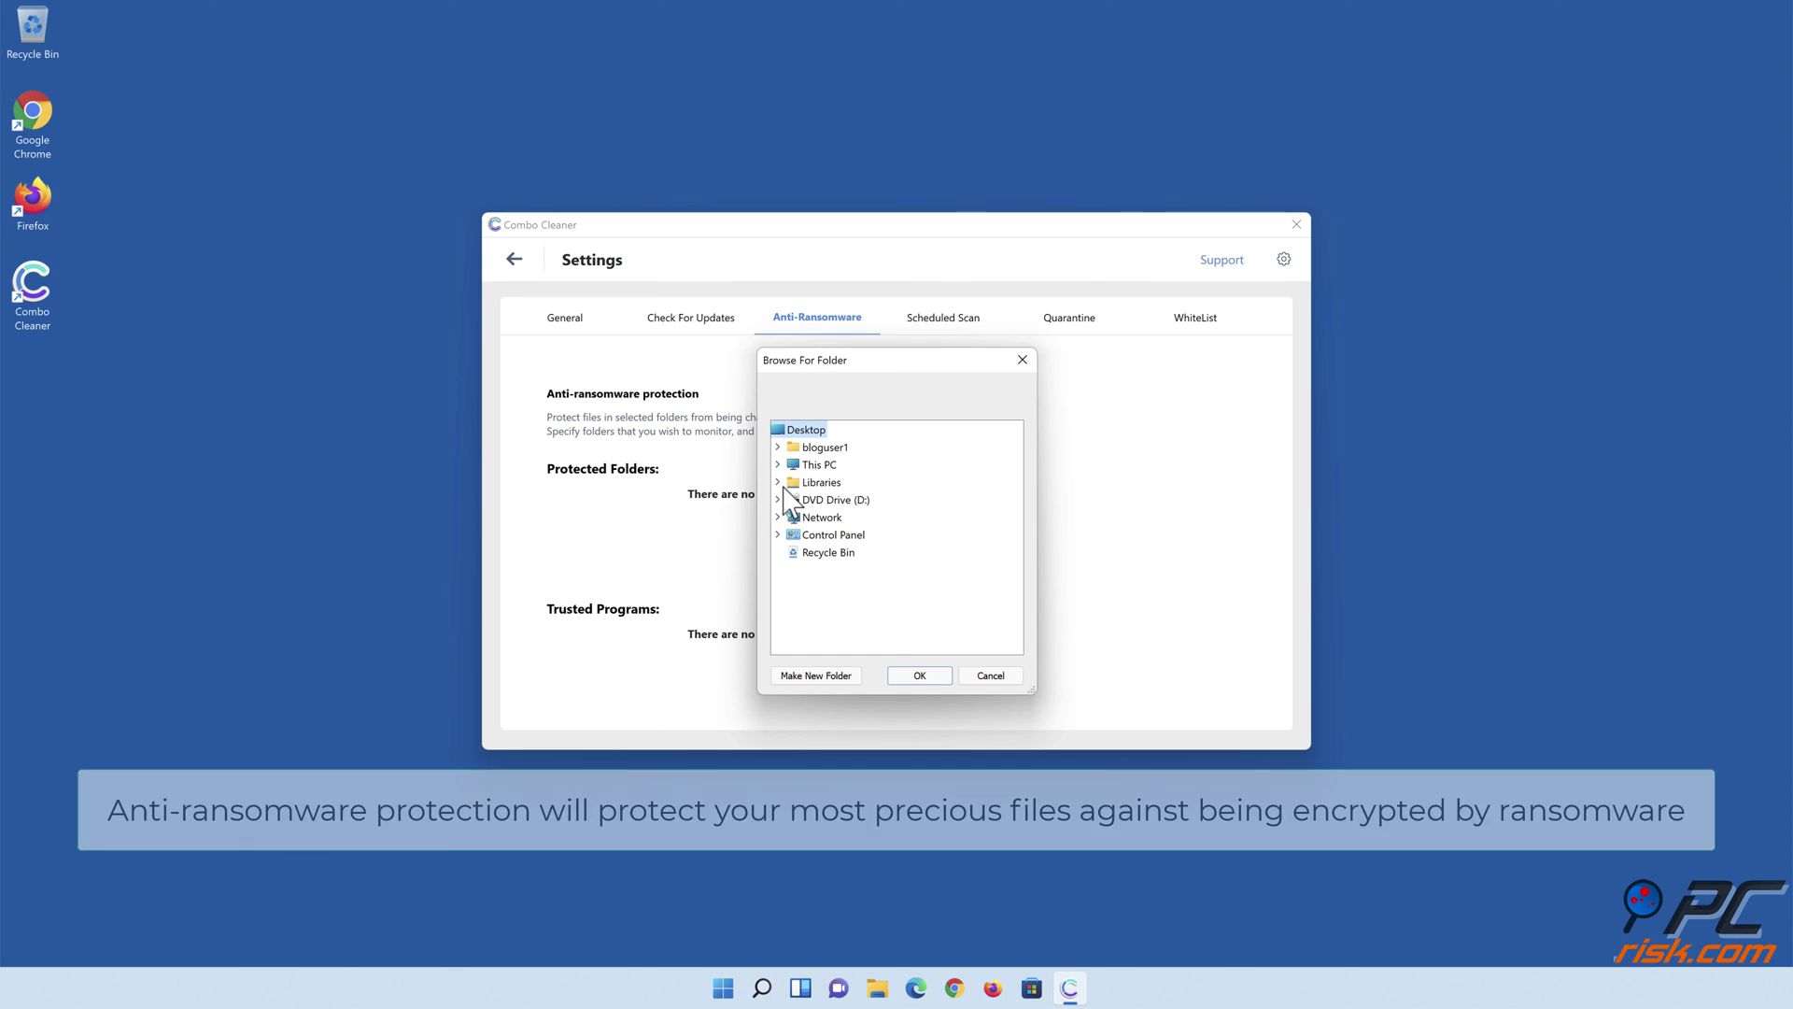
click(778, 482)
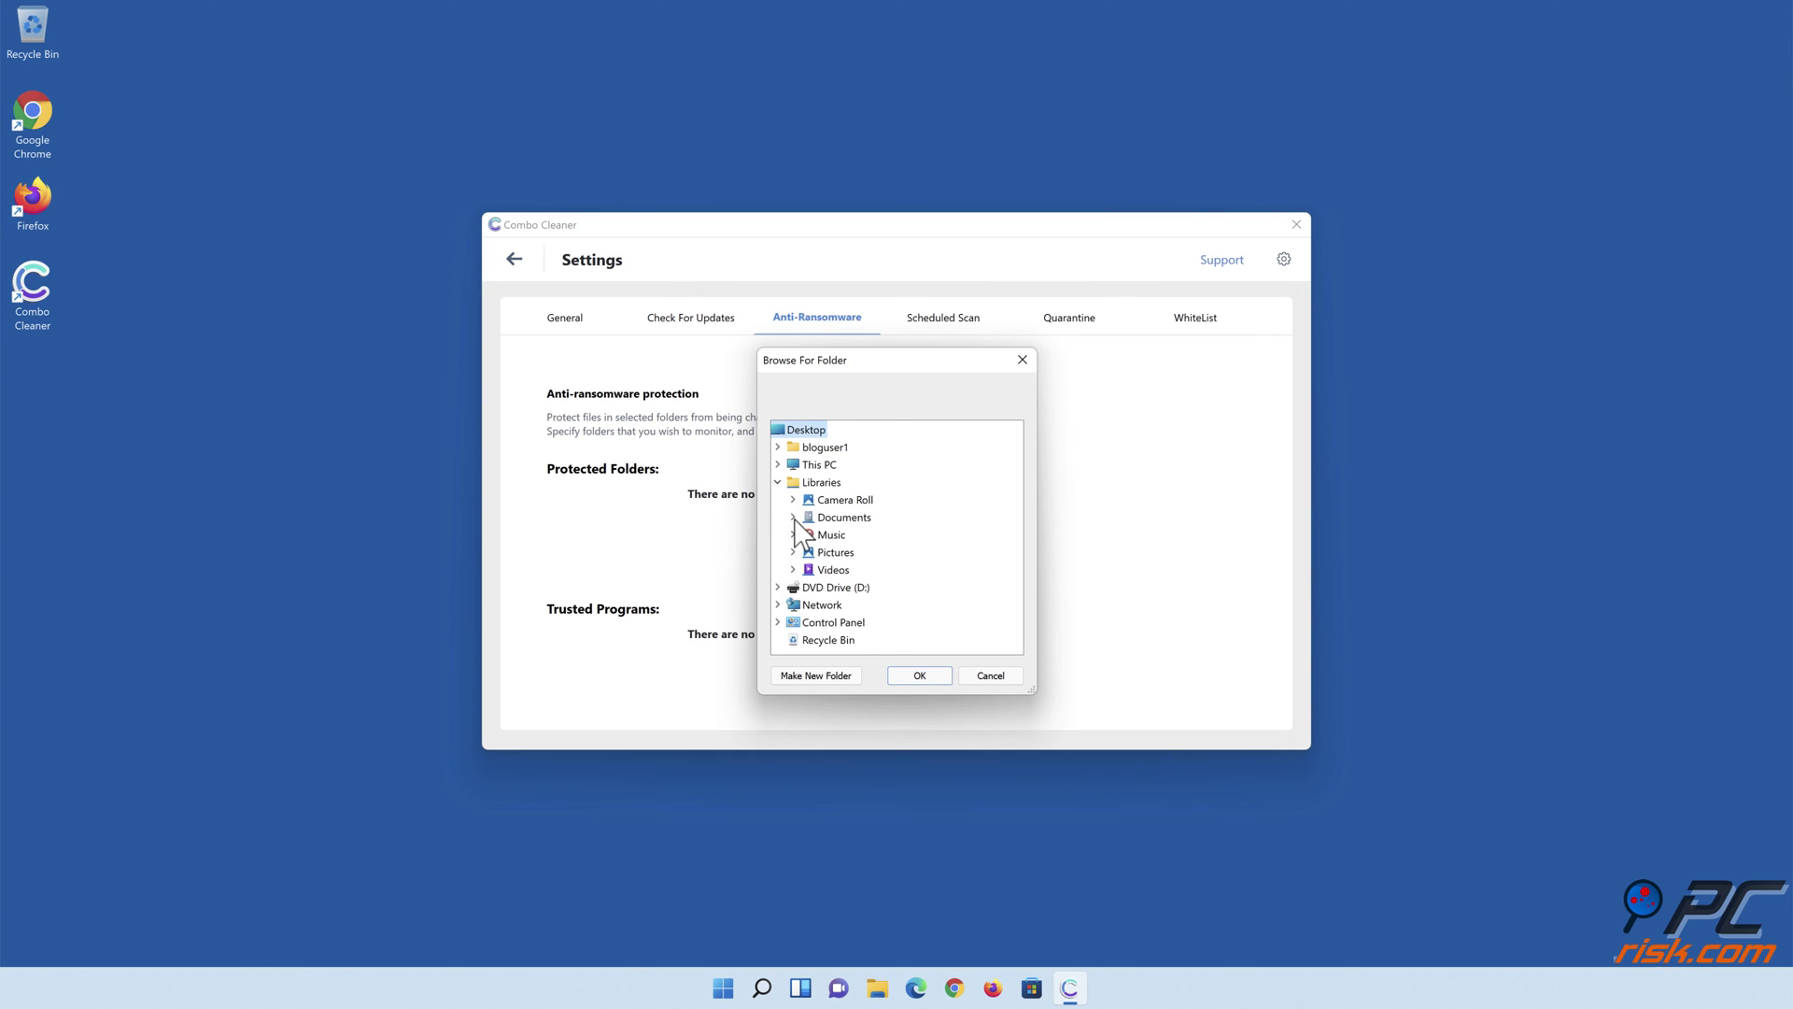
click(792, 517)
click(842, 536)
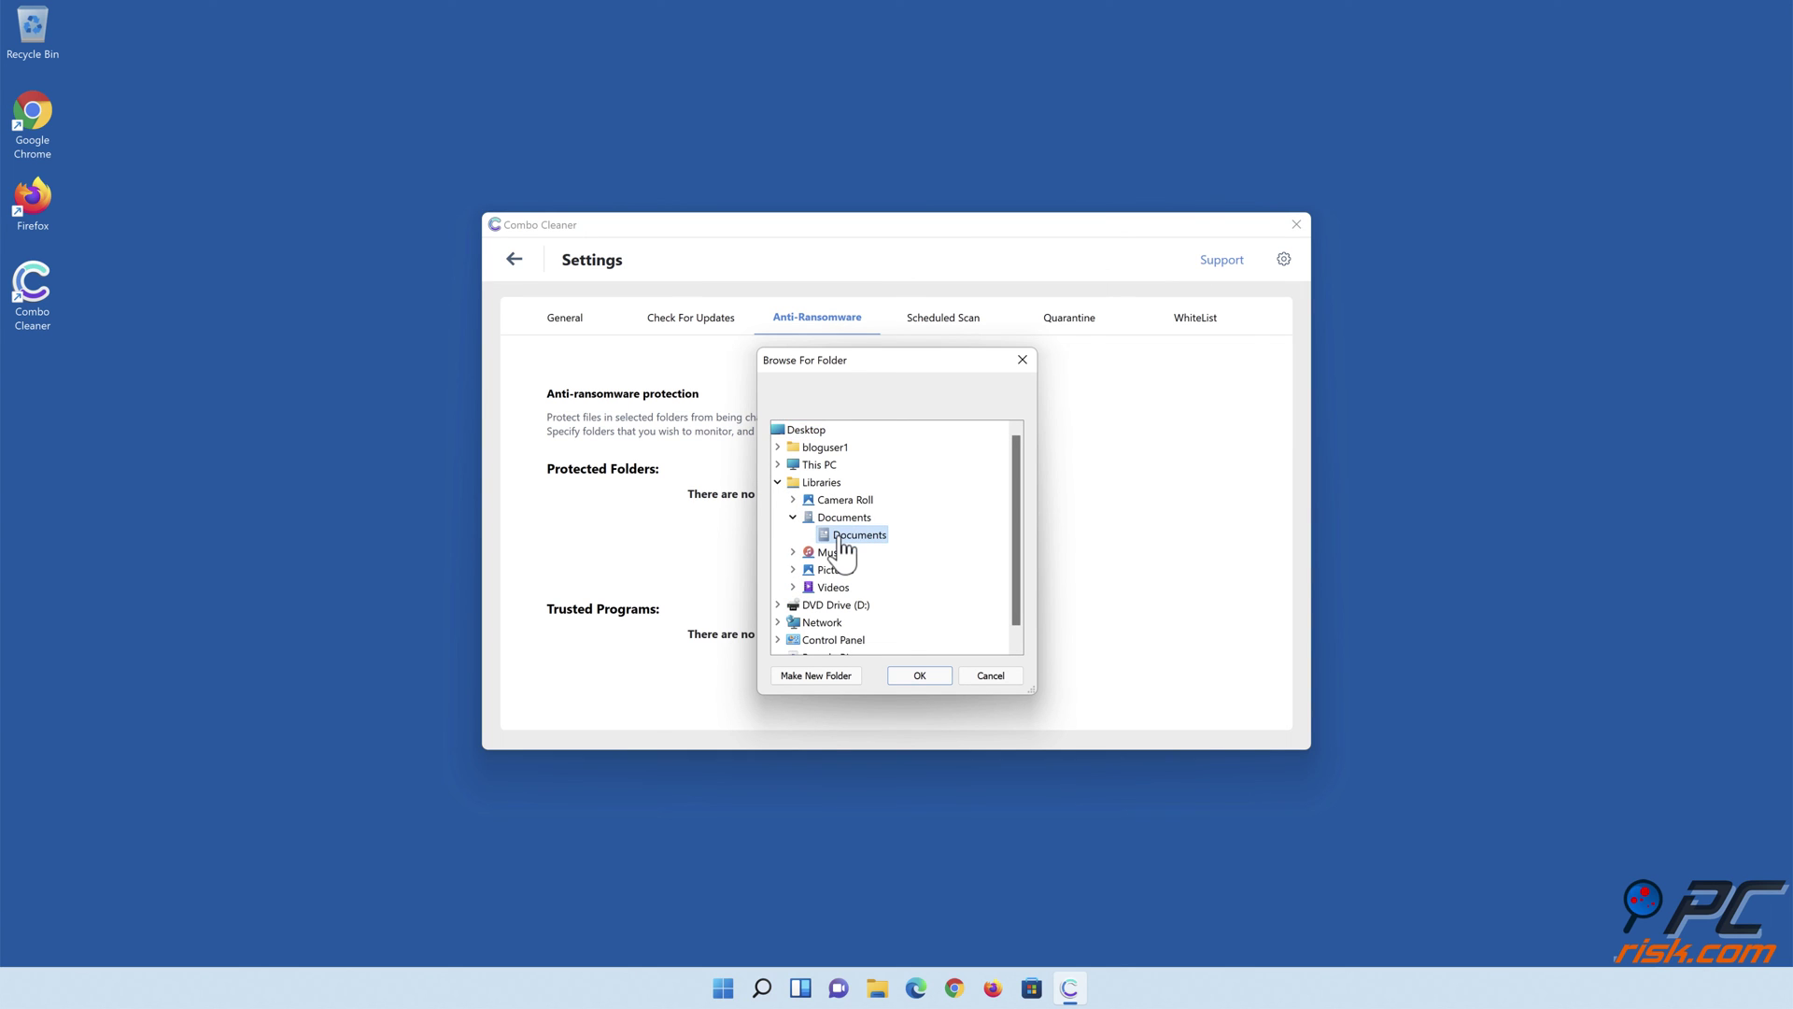
click(920, 677)
click(517, 262)
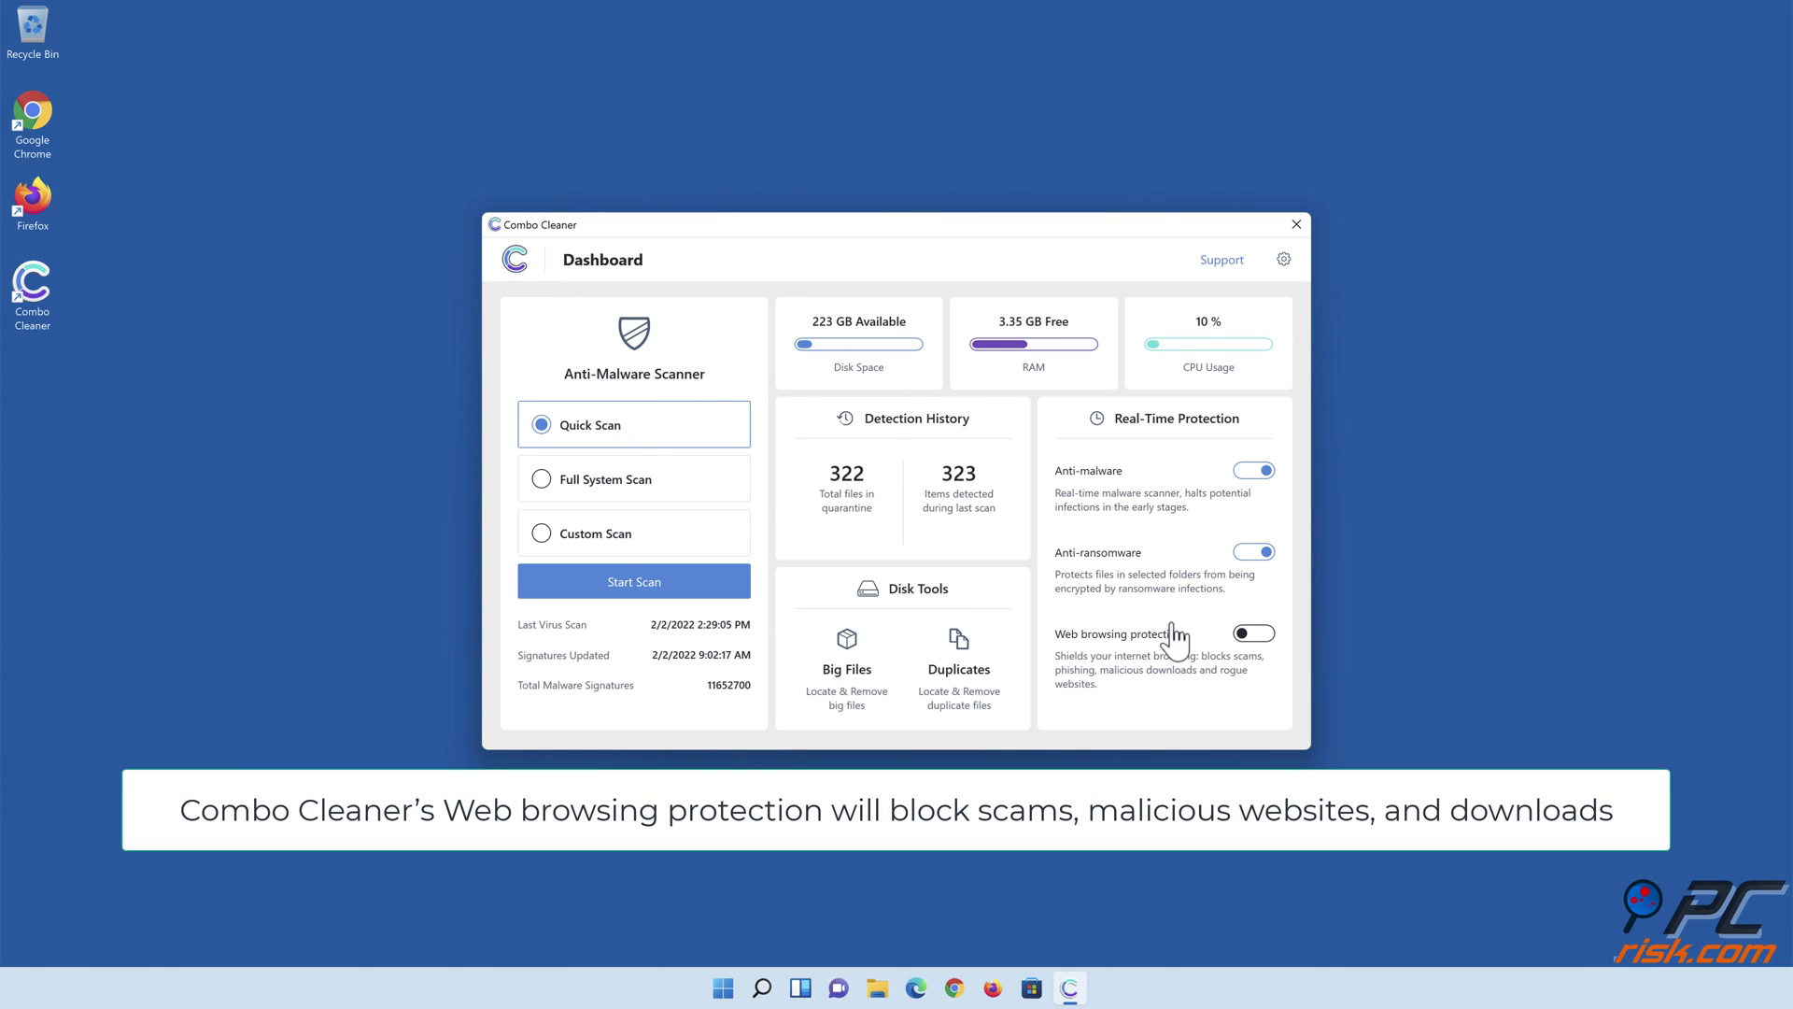
Enable Web browsing protection in Combo Cleaner and close the program window.
click(1252, 639)
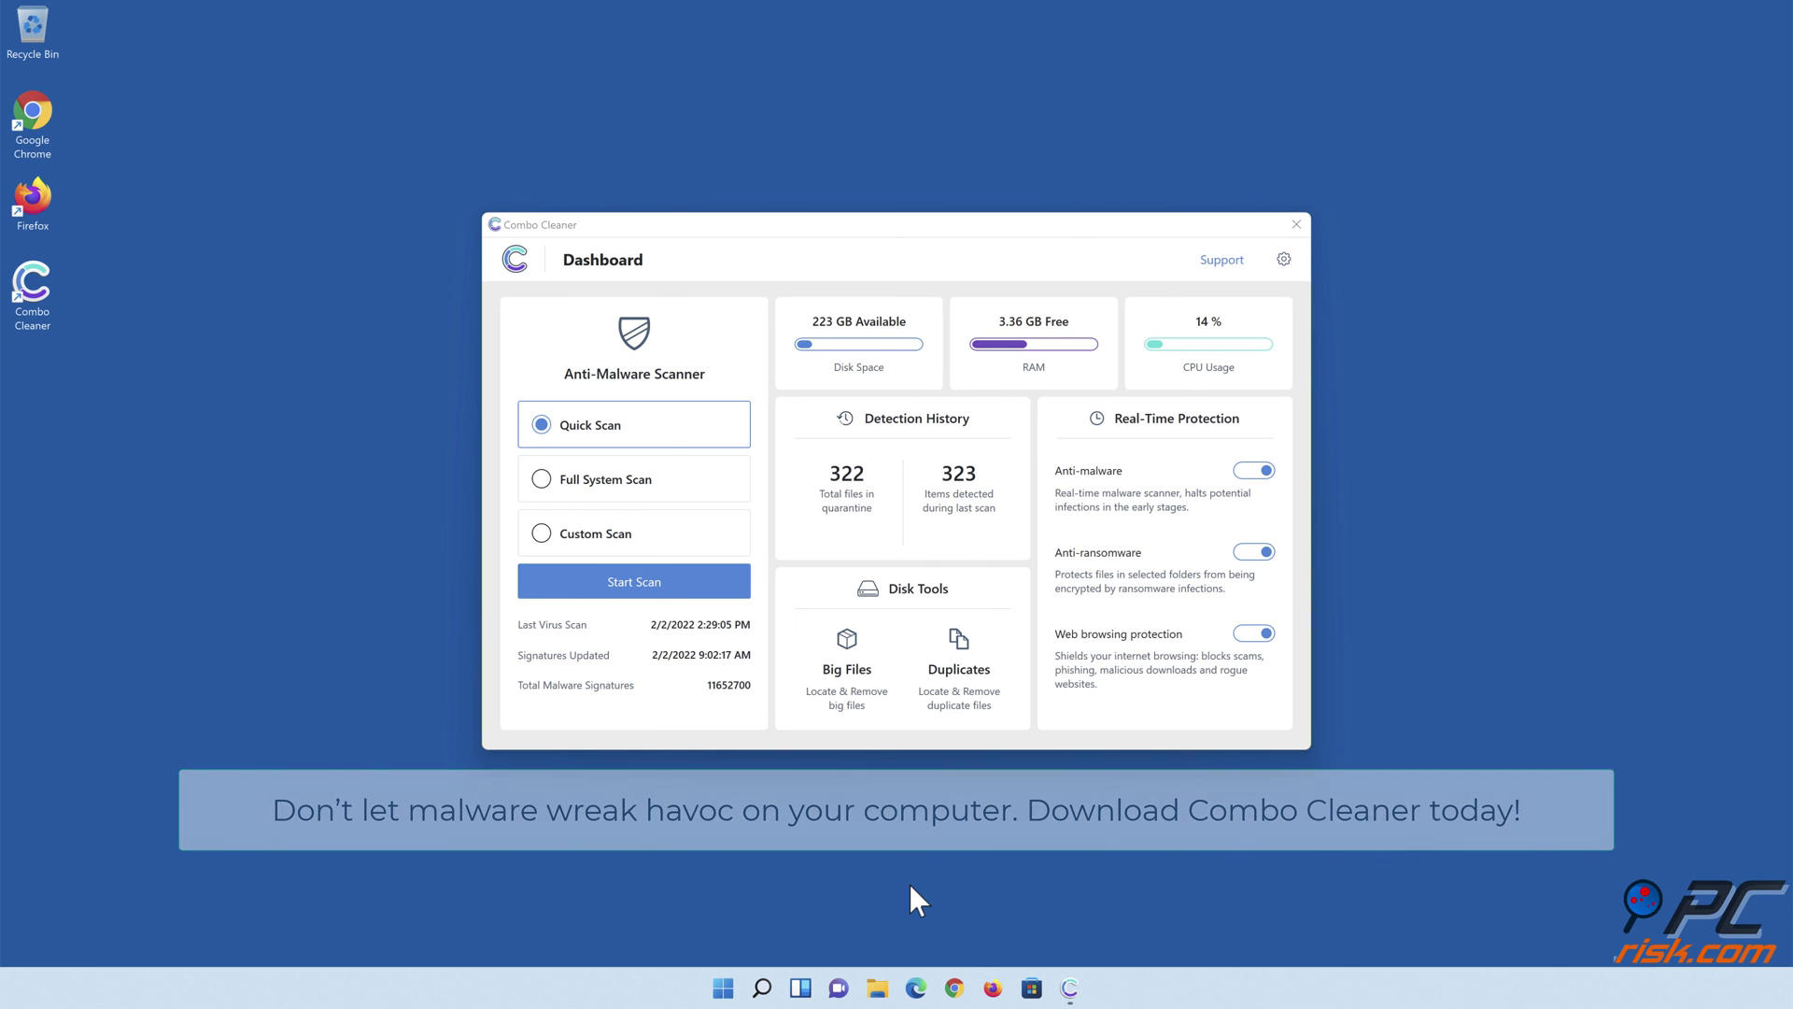
click(1296, 224)
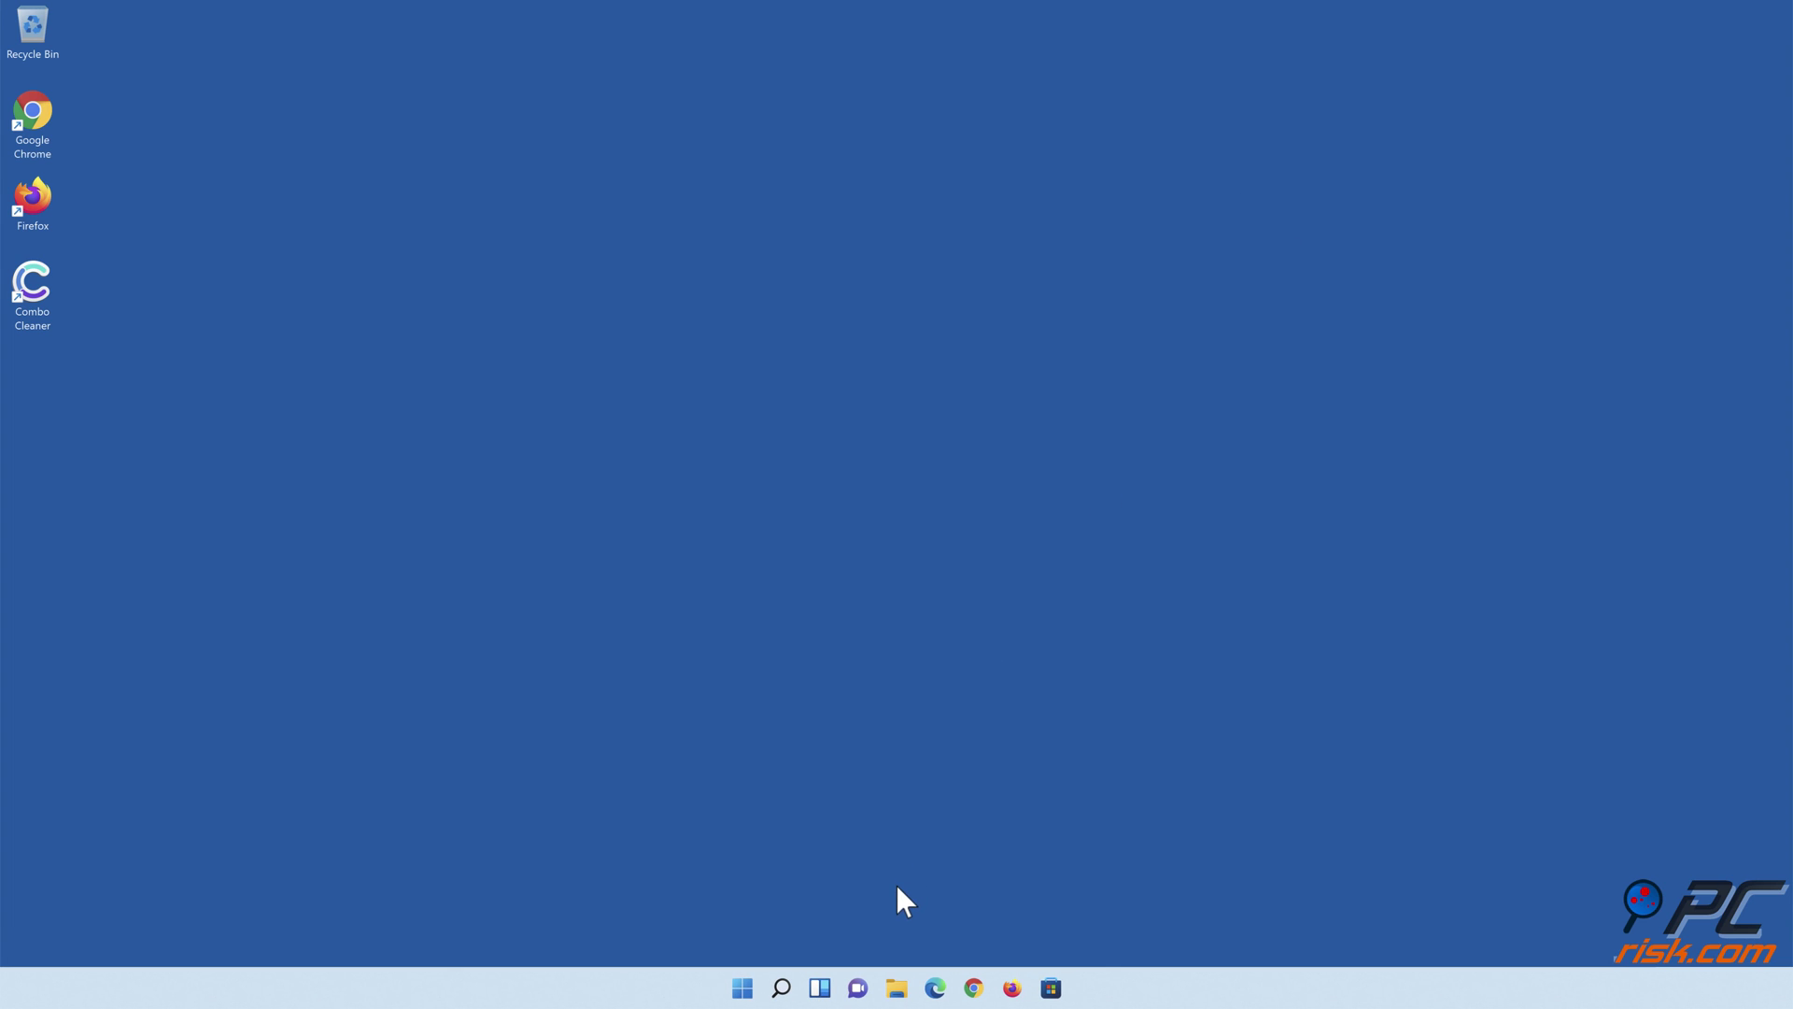